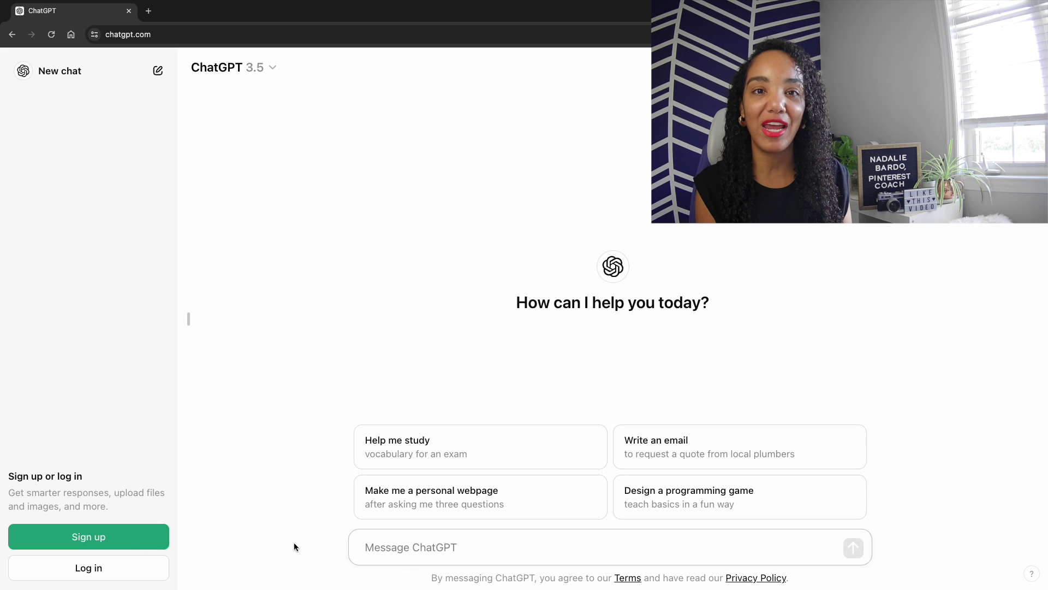
Step: Access the ChatGPT account and paste the Pinterest pin brainstorming prompt template into a new chat
{"action": "left_click", "coordinate": [130, 539]}
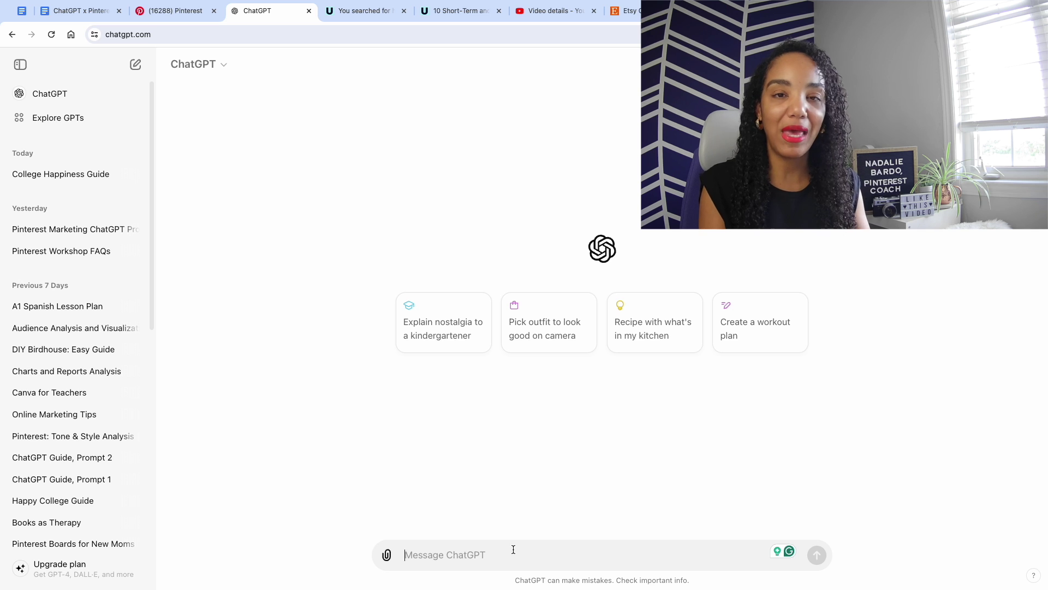
{"action": "key", "text": "ctrl+v"}
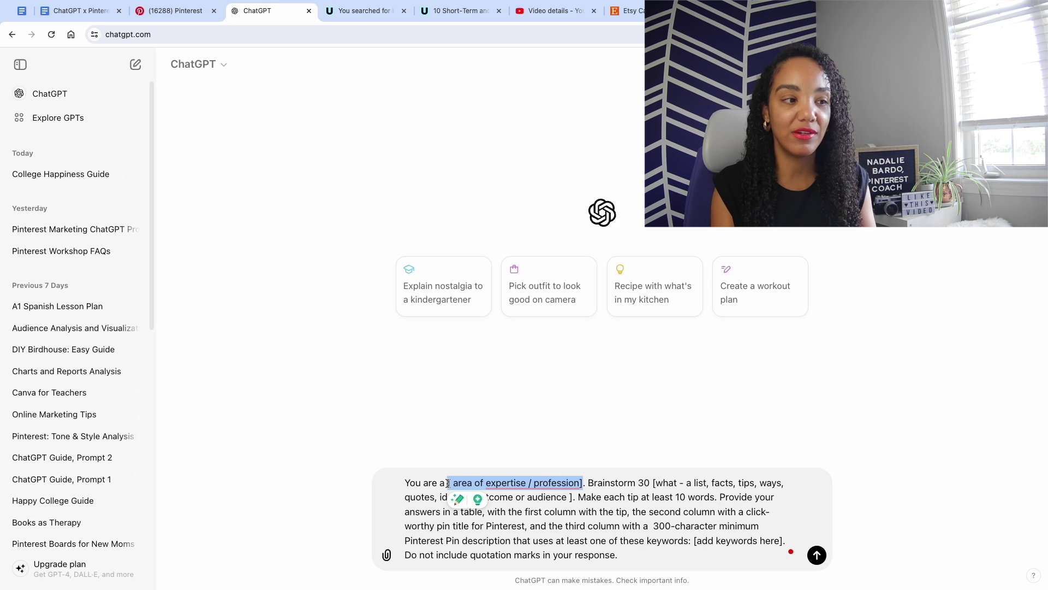
Step: Fill in the prompt's profession as "wellness expert" and its topic as "healthy living facts"
{"action": "type", "text": "wellness expert"}
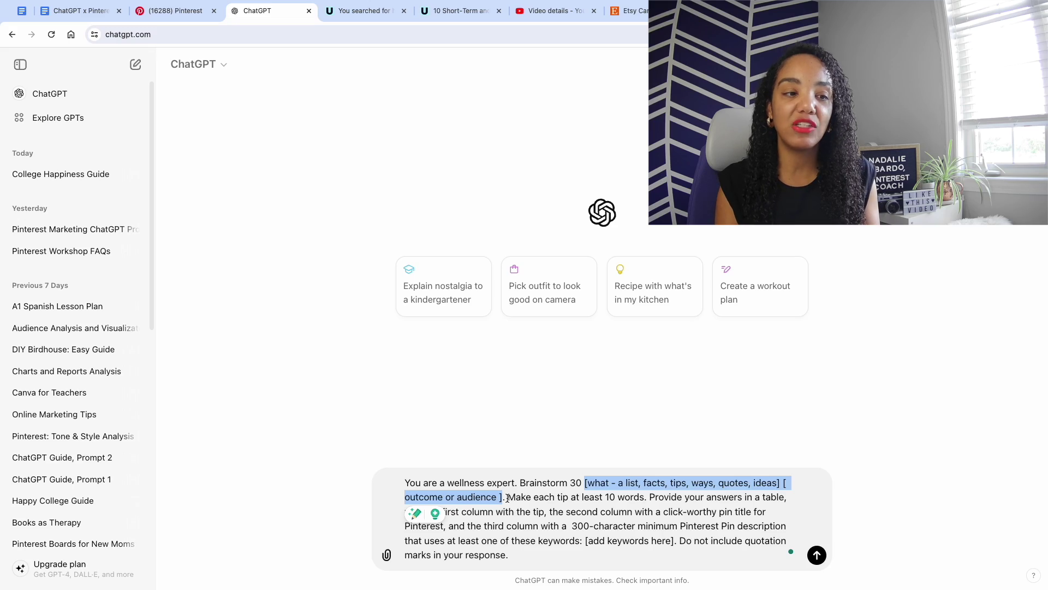
{"action": "type", "text": "healthy living . Make each tip at least 10 words."}
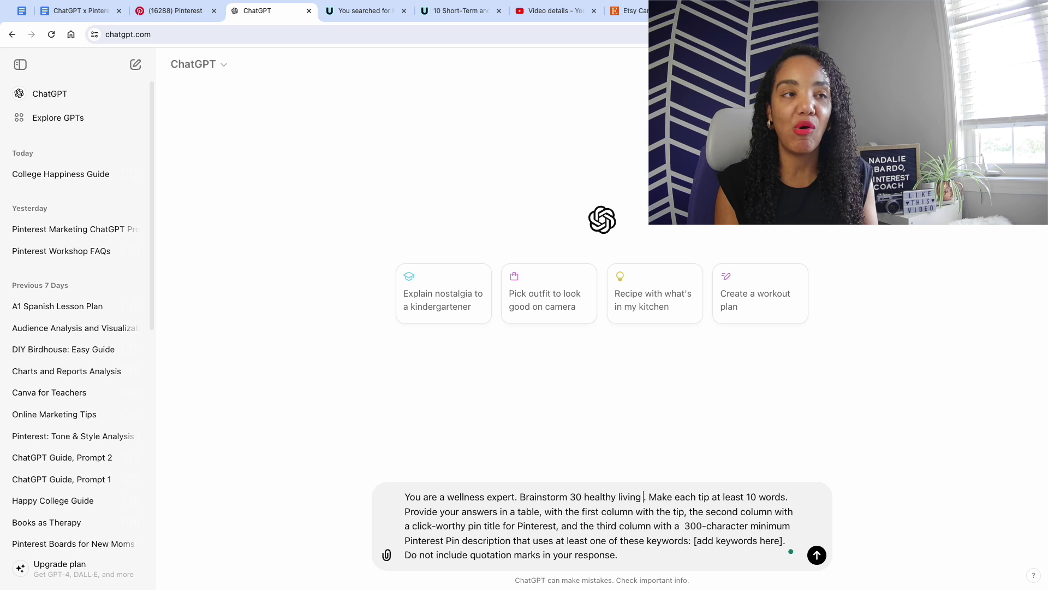
{"action": "type", "text": " fac"}
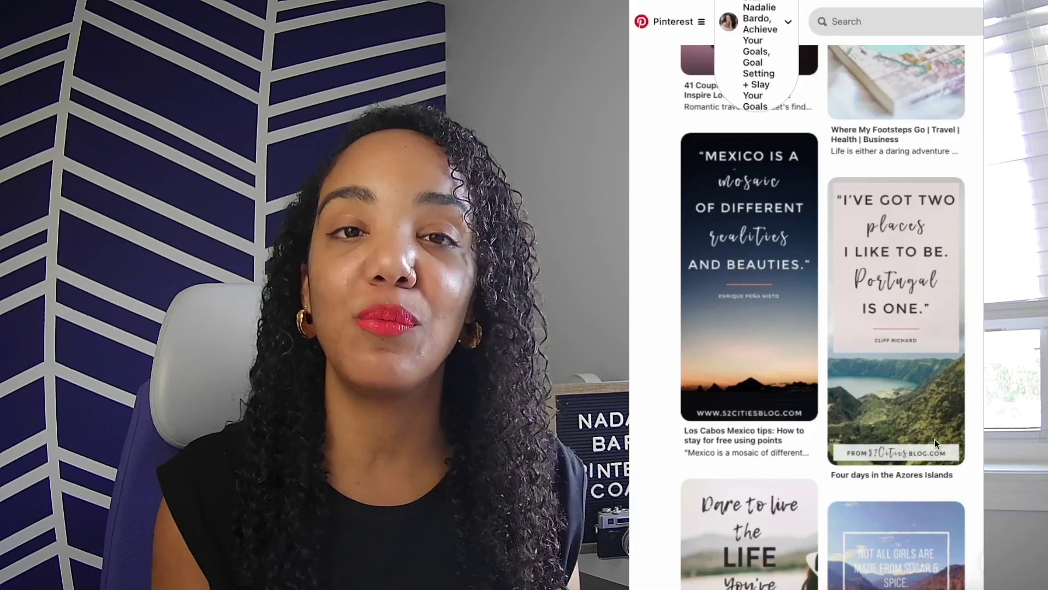
Step: Browse the travel quote pins on Pinterest and search for healthy living keywords
{"action": "scroll", "coordinate": [935, 439], "scroll_direction": "down", "scroll_amount": 2}
{"action": "scroll", "coordinate": [934, 439], "scroll_direction": "down", "scroll_amount": 5}
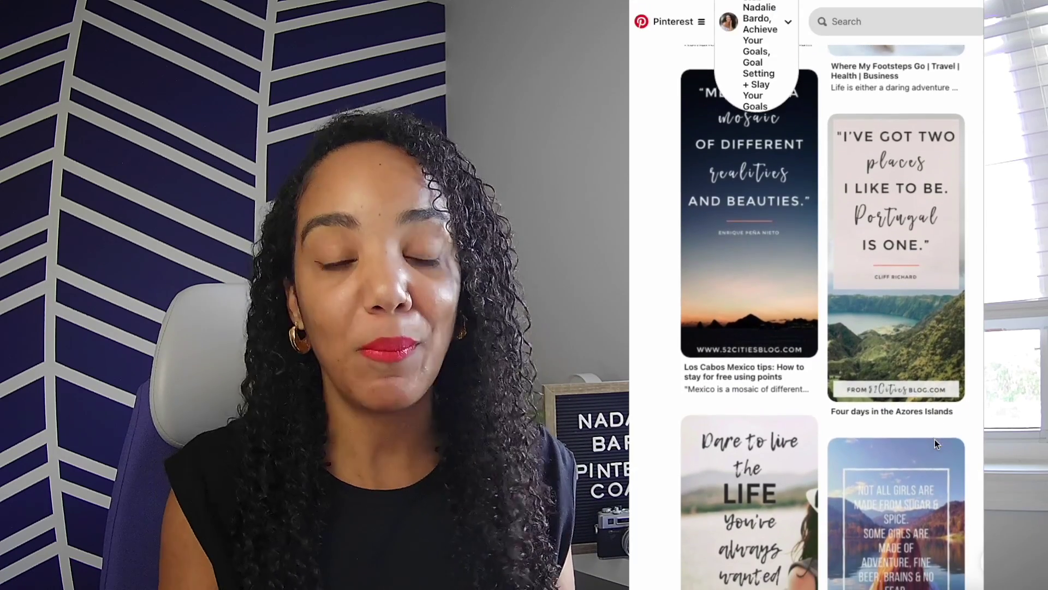
{"action": "scroll", "coordinate": [935, 439], "scroll_direction": "down", "scroll_amount": 7}
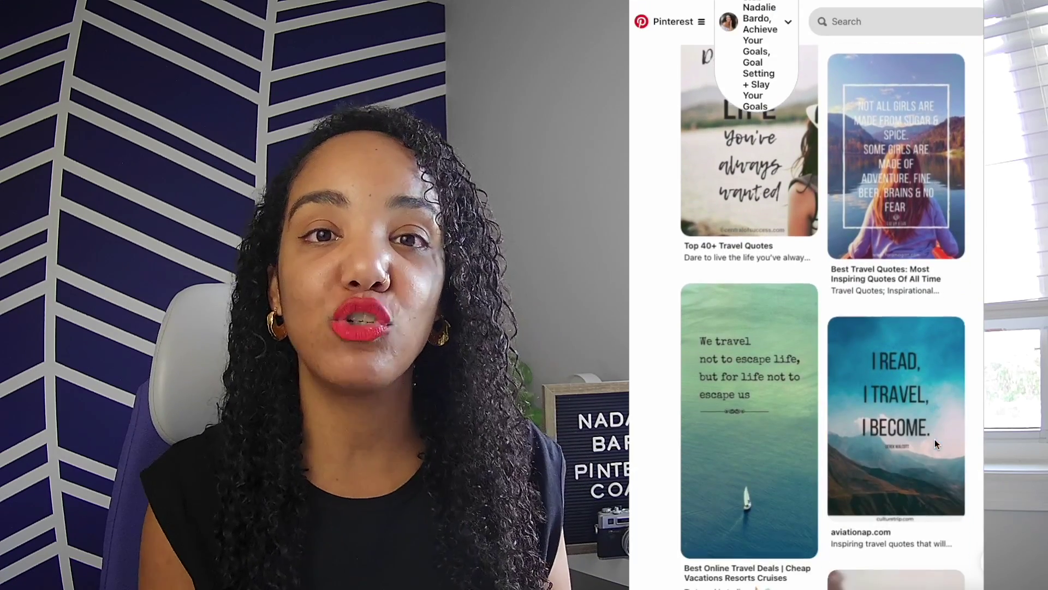
{"action": "scroll", "coordinate": [935, 439], "scroll_direction": "down", "scroll_amount": 20}
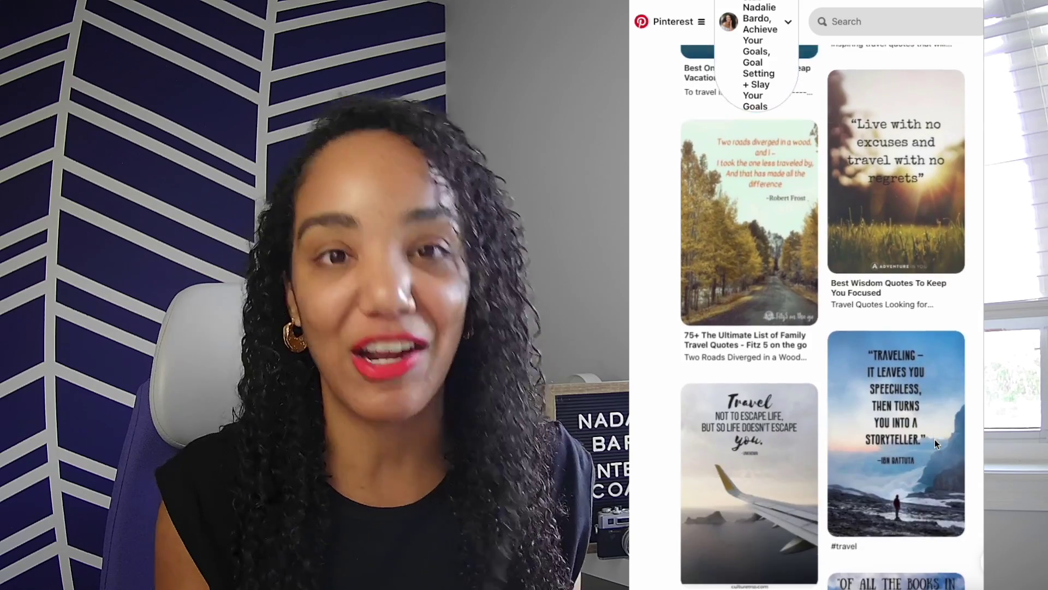
{"action": "scroll", "coordinate": [934, 439], "scroll_direction": "down", "scroll_amount": 15}
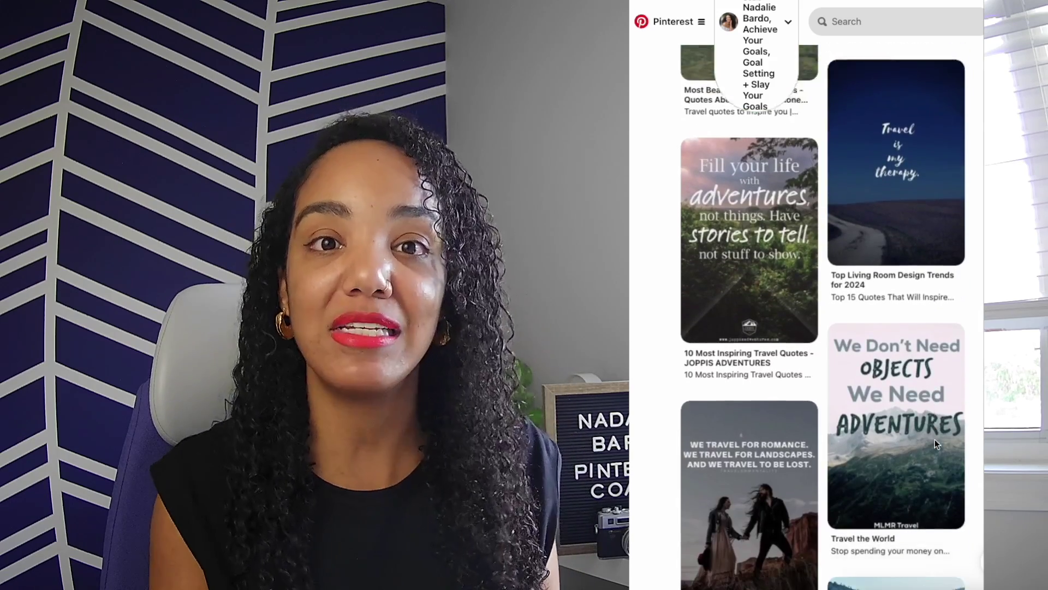
{"action": "scroll", "coordinate": [935, 439], "scroll_direction": "down", "scroll_amount": 20}
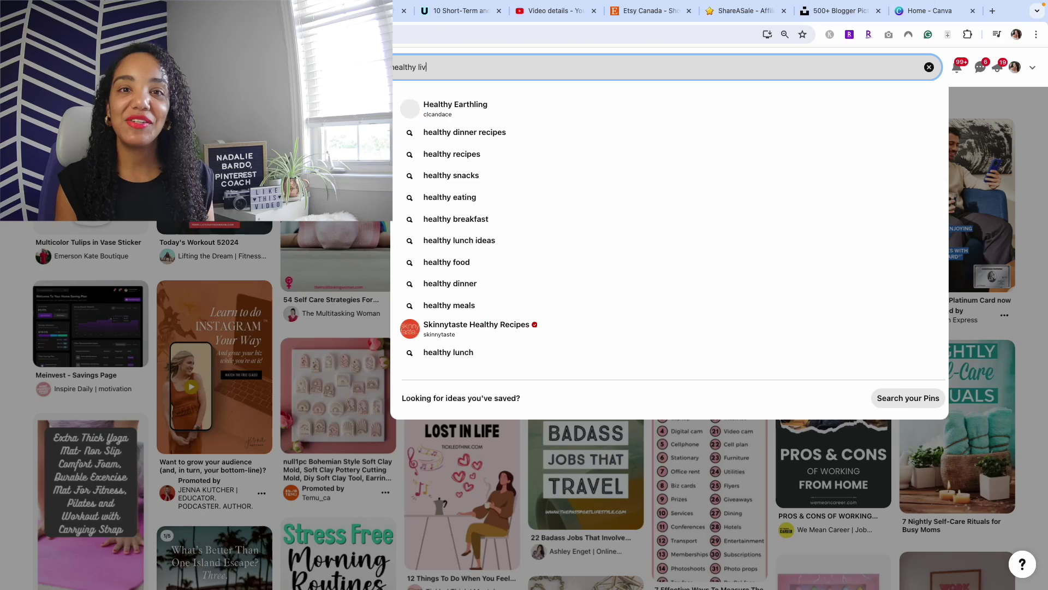
{"action": "type", "text": "ving mi"}
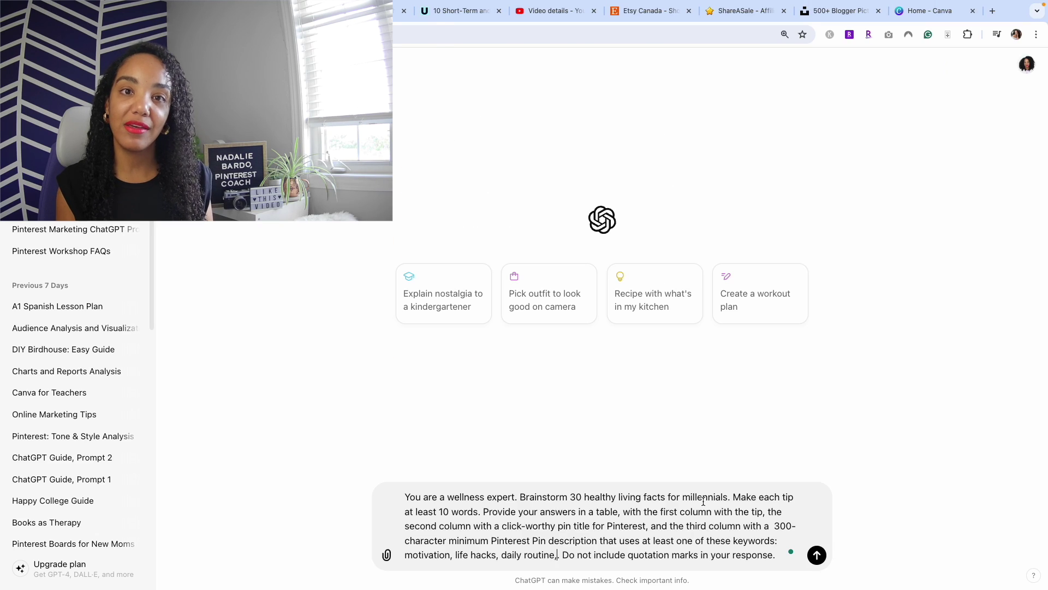
Step: Complete the ChatGPT prompt's keywords as motivation, life hacks, daily routine, lifestyle changes, and add "Do not include hashtags in your response."
{"action": "type", "text": "style changes"}
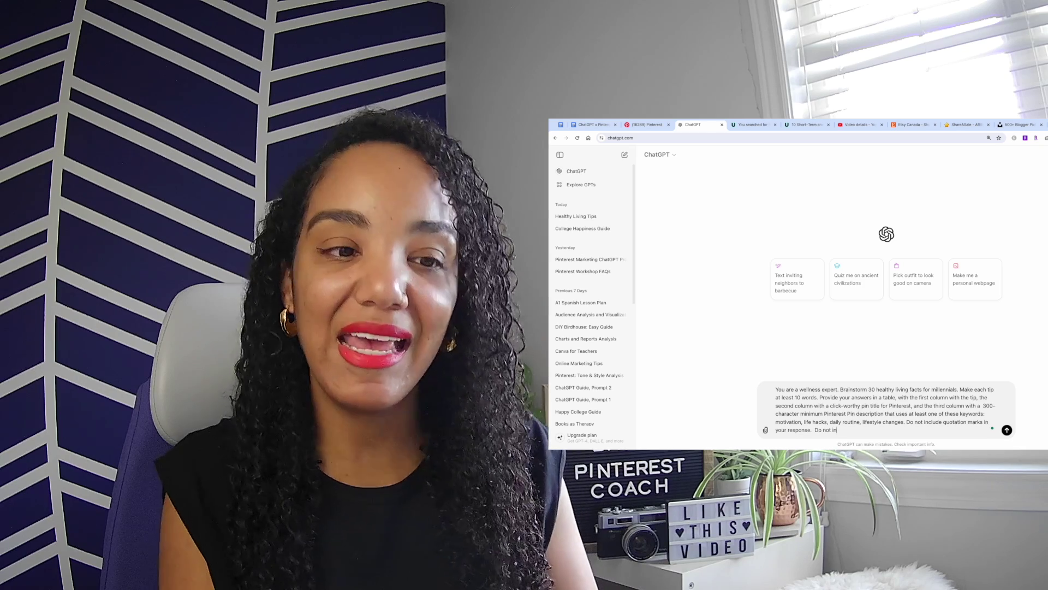
{"action": "type", "text": "clude hashtags in"}
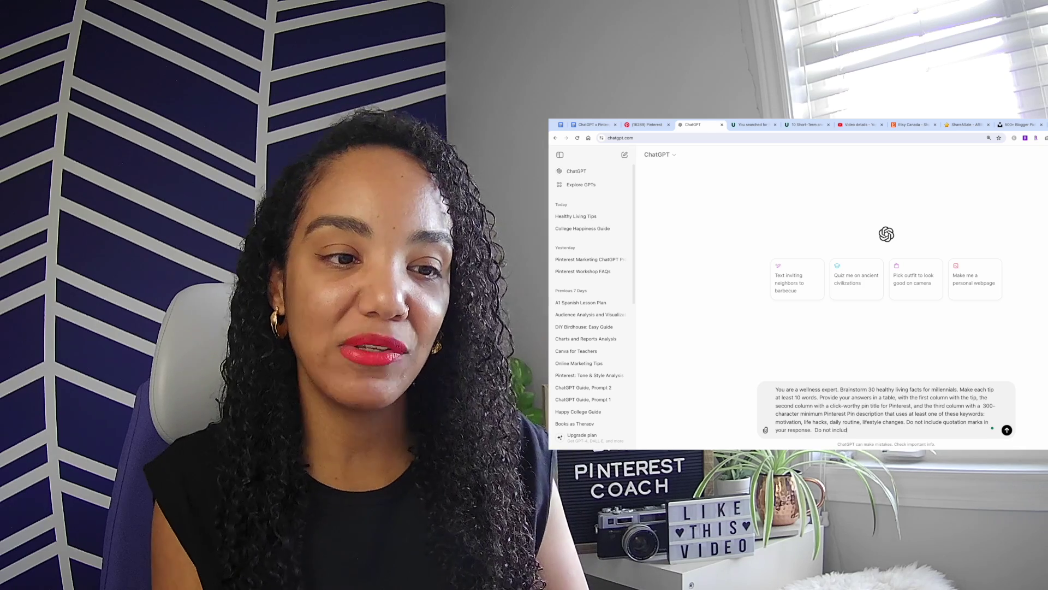
{"action": "type", "text": " your response."}
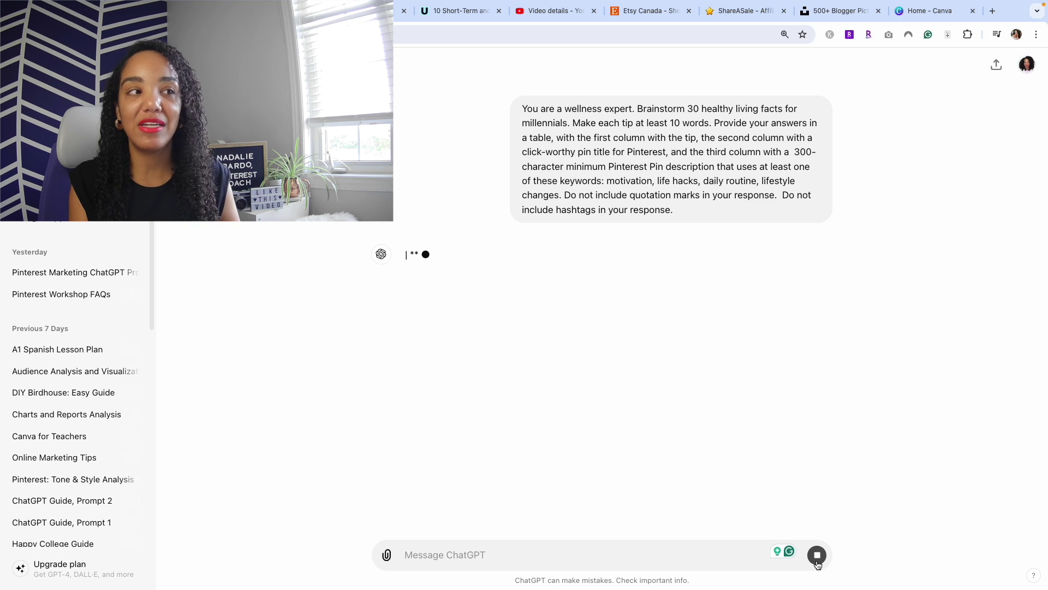
Step: Regenerate the response with GPT-3.5 and continue generating the cut-off table
{"action": "left_click", "coordinate": [492, 279]}
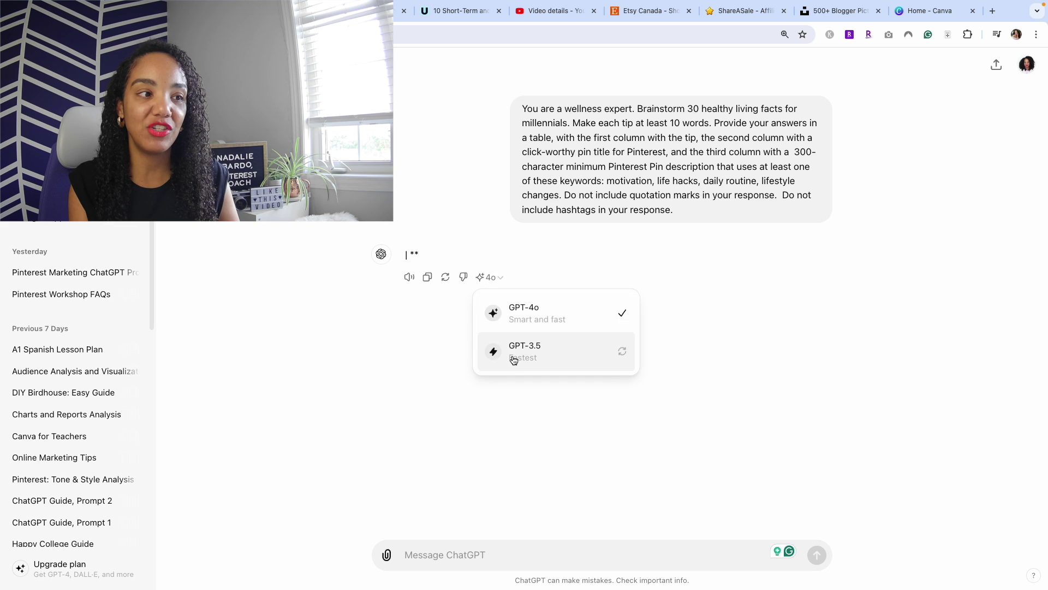
{"action": "left_click", "coordinate": [512, 354]}
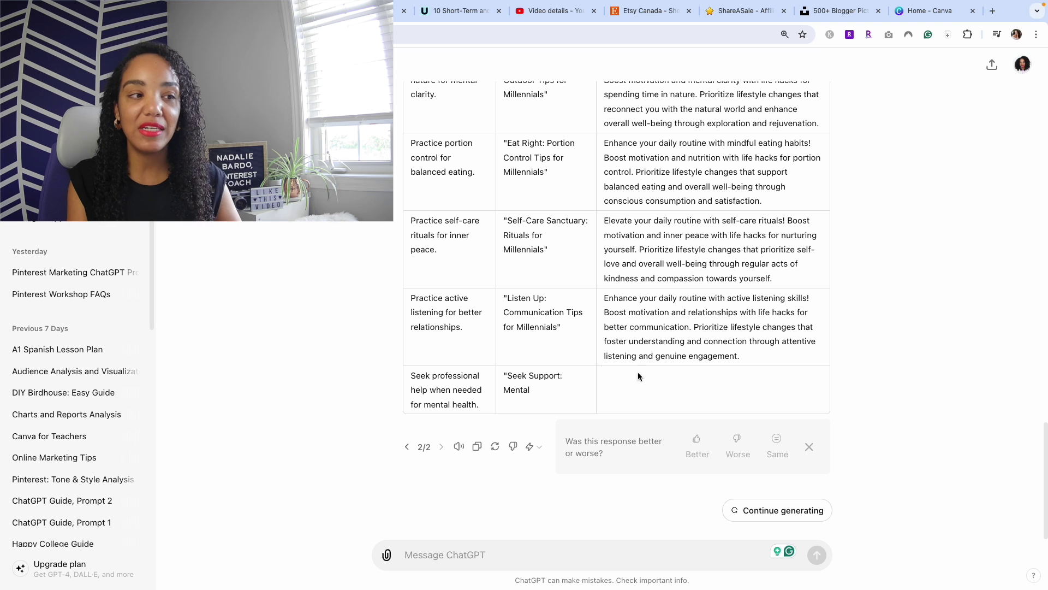
{"action": "left_click", "coordinate": [777, 511]}
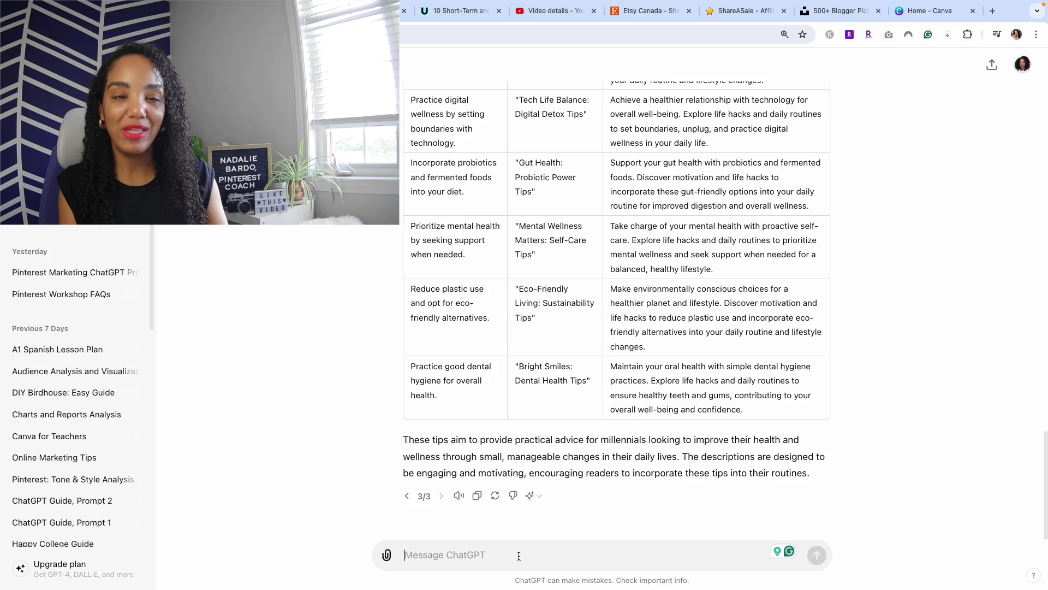
Step: Paste the wellness expert prompt again and try replacing "healthy living facts for millennials" with a "famous healthy" lifestyle topic
{"action": "key", "text": "super+v"}
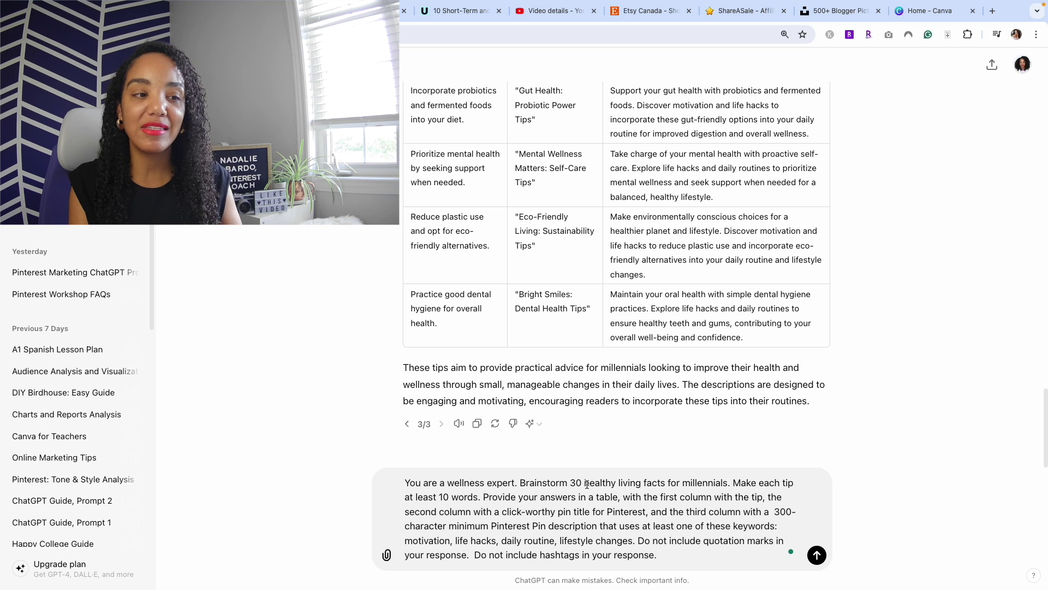
{"action": "left_click_drag", "start_coordinate": [584, 484], "coordinate": [726, 484]}
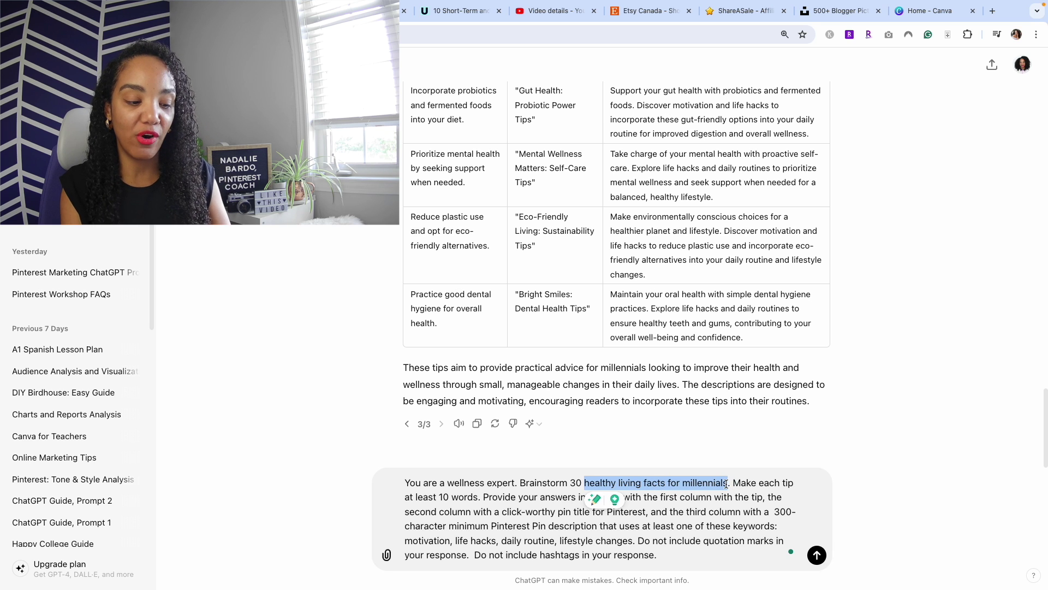
{"action": "type", "text": "famous healthy lifes"}
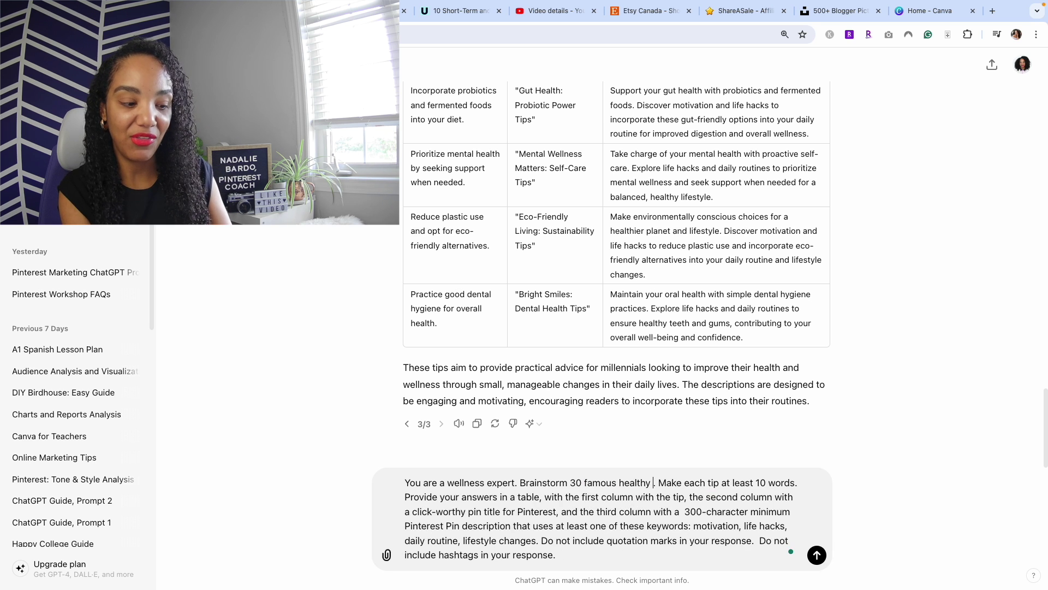
Step: Undo the topic replacement and send the prompt
{"action": "key", "text": "ctrl+z"}
{"action": "key", "text": "ctrl+z"}
{"action": "key", "text": "ctrl+z"}
{"action": "key", "text": "Return"}
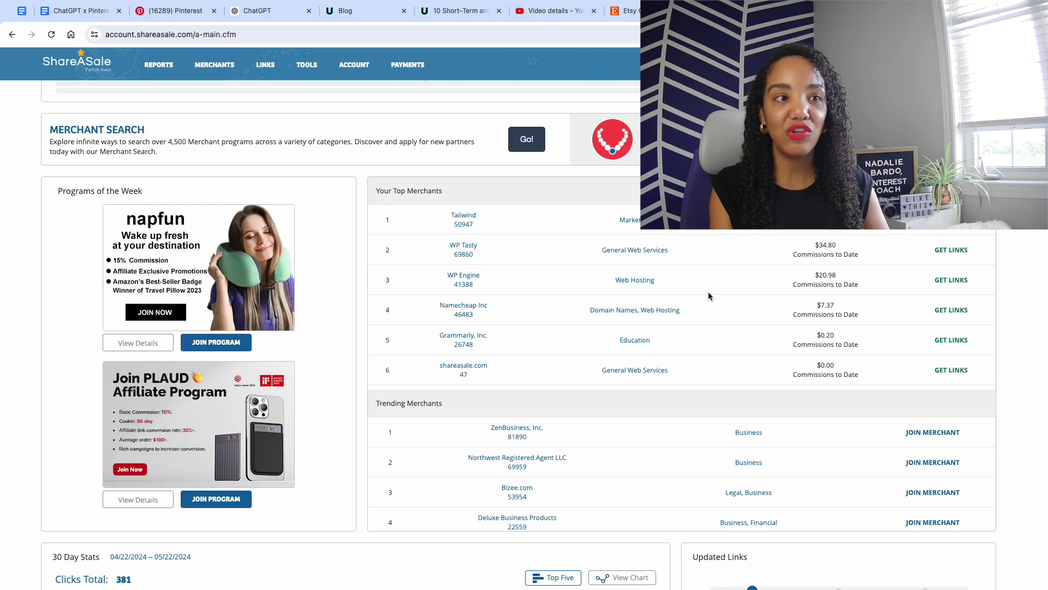
Step: Check the top merchants list in ShareASale, return to ChatGPT, and paste the prompt with its "wellness expert" wording selected
{"action": "scroll", "coordinate": [708, 296], "scroll_direction": "up", "scroll_amount": 2}
{"action": "scroll", "coordinate": [708, 296], "scroll_direction": "down", "scroll_amount": 2}
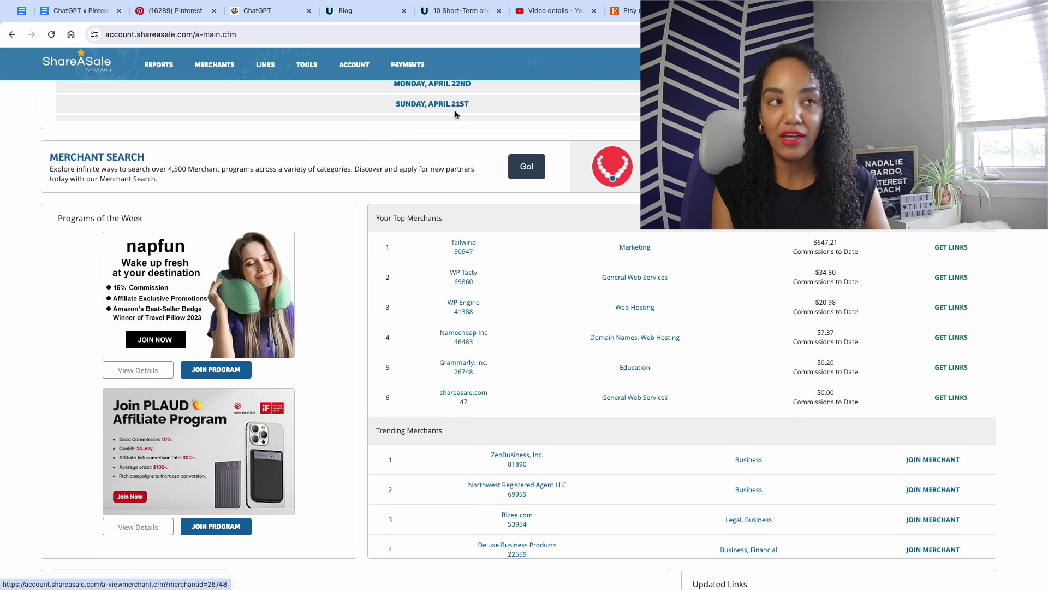
{"action": "left_click", "coordinate": [273, 11]}
{"action": "left_click", "coordinate": [531, 555]}
{"action": "key", "text": "ctrl+v"}
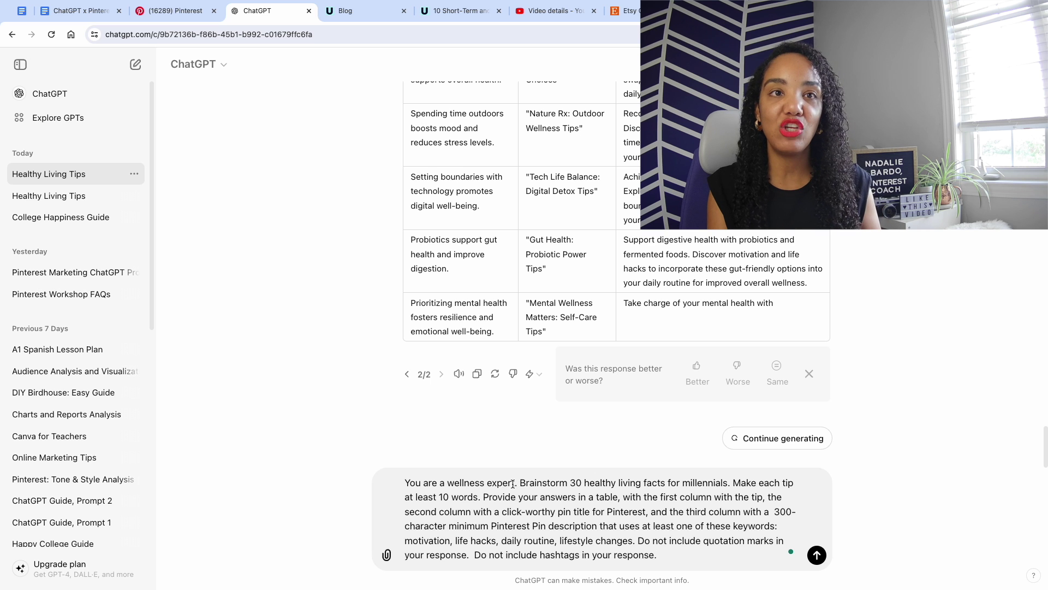
{"action": "left_click_drag", "start_coordinate": [512, 484], "coordinate": [449, 484]}
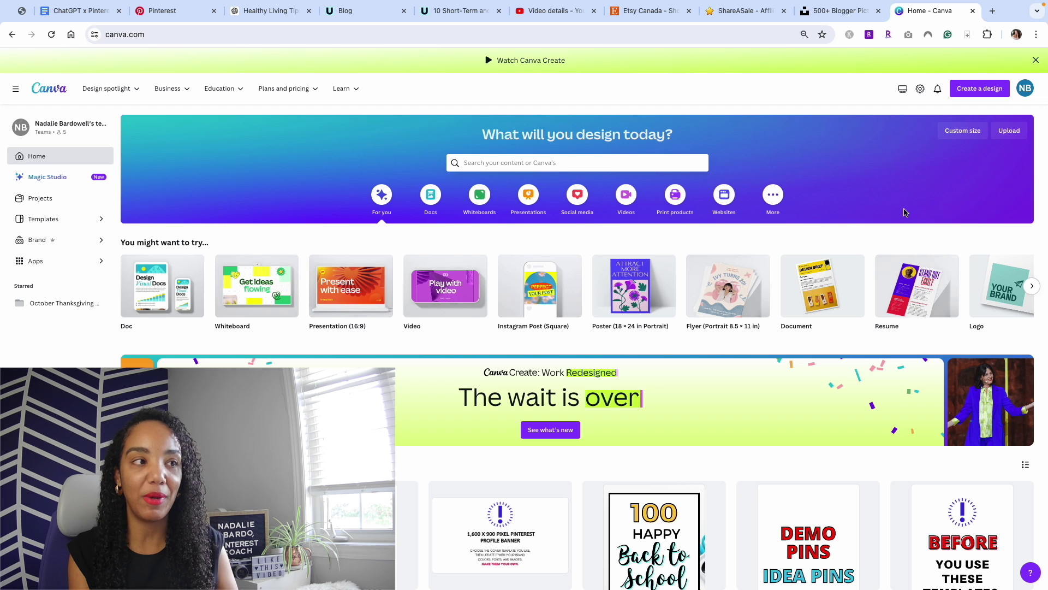
Step: Search Canva's templates for pinterest pin and for instagram story to compare the offered design formats
{"action": "left_click", "coordinate": [649, 166]}
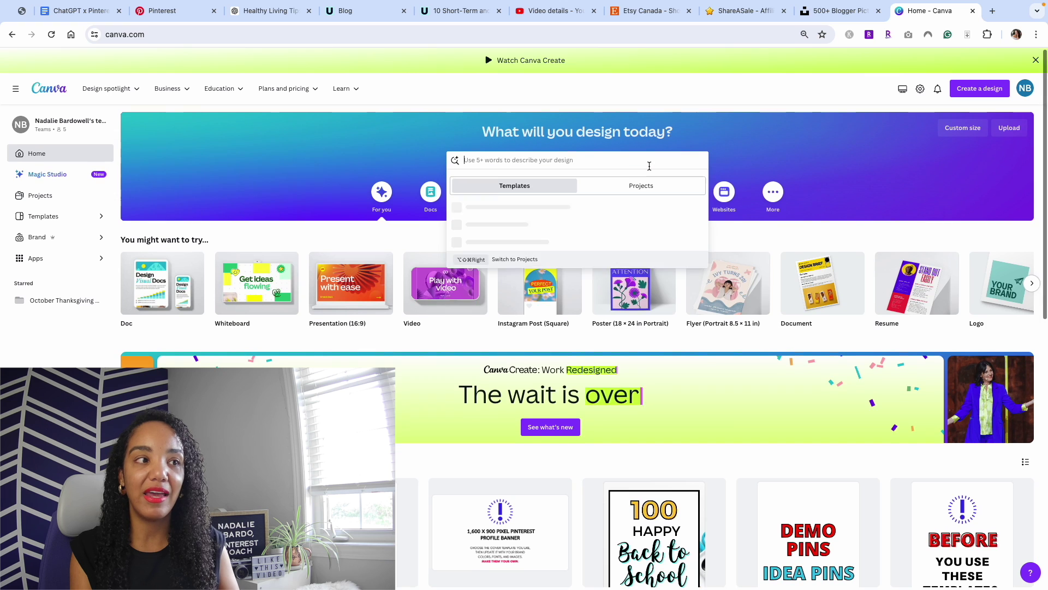
{"action": "type", "text": "pinterest pin"}
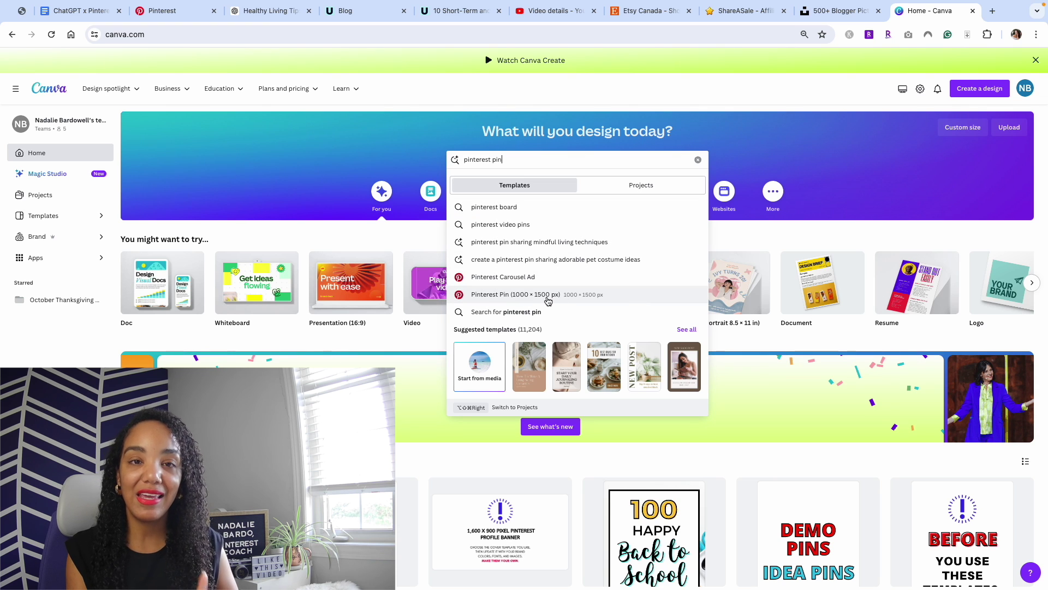
{"action": "left_click_drag", "start_coordinate": [561, 159], "coordinate": [445, 161]}
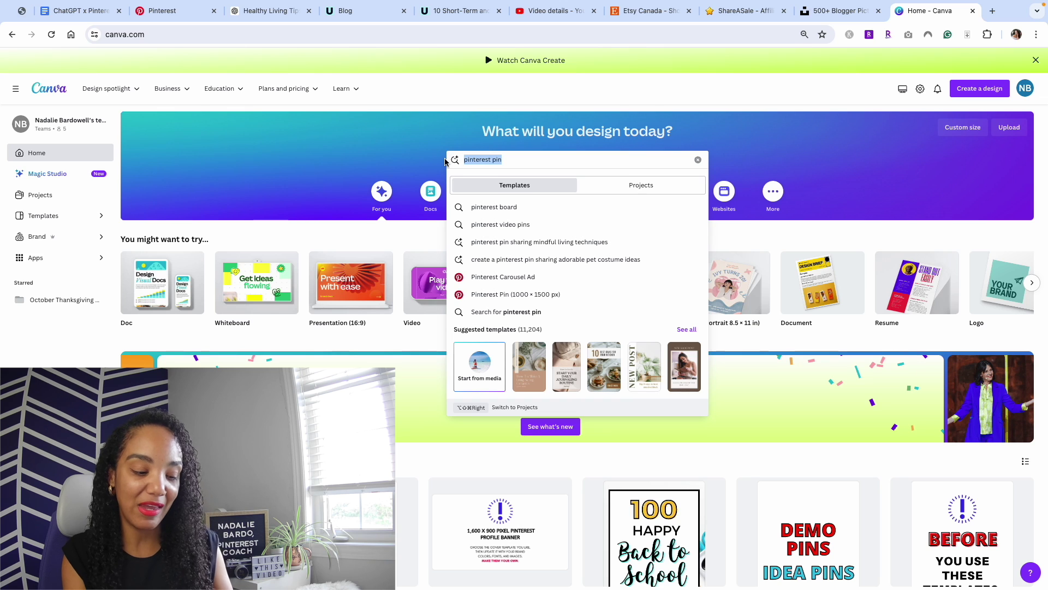
{"action": "type", "text": "instag"}
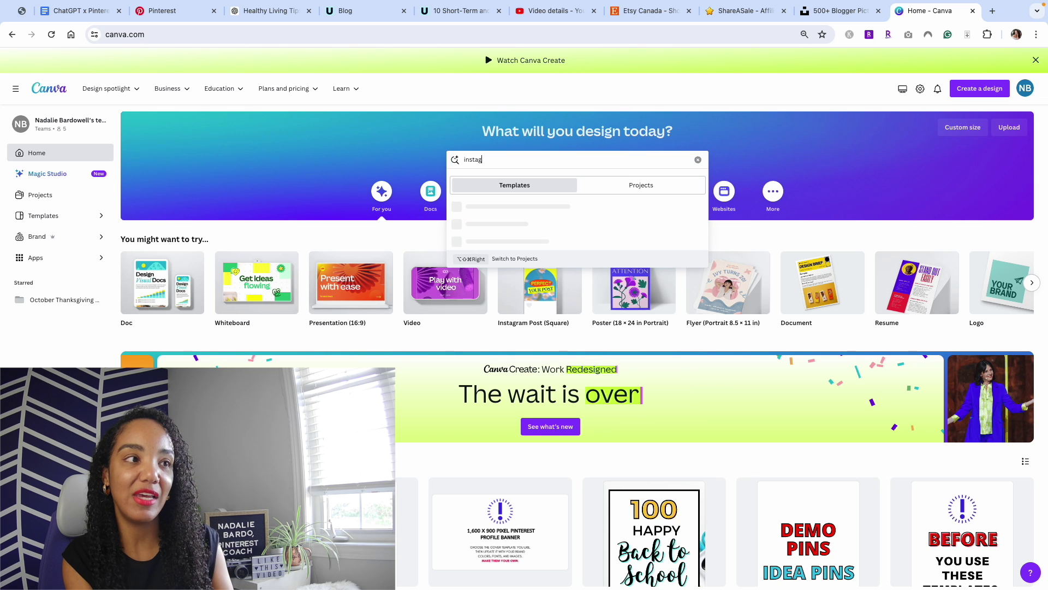
{"action": "type", "text": "am story"}
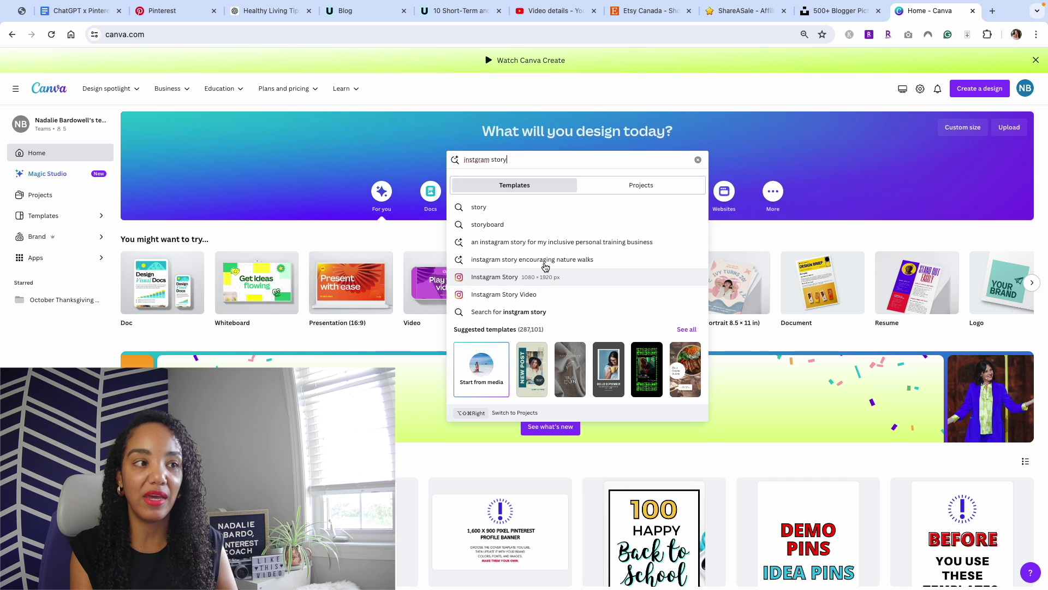
Step: Search for pinterest pin, choose the Pinterest Pin (1000 × 1500 px) format, and create a blank design
{"action": "left_click_drag", "start_coordinate": [509, 160], "coordinate": [468, 158]}
{"action": "type", "text": "pinterest pin"}
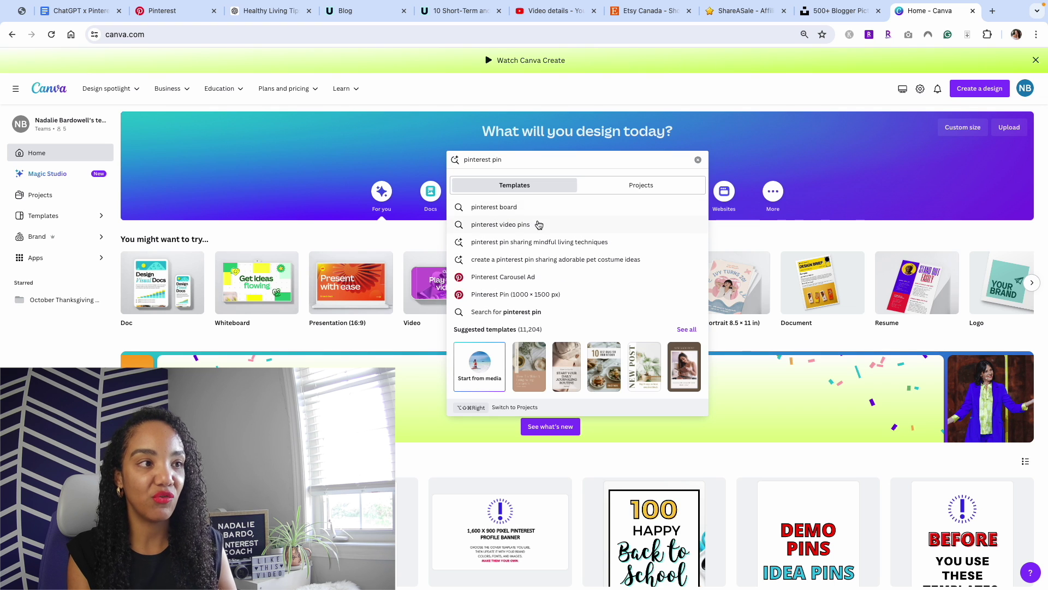
{"action": "left_click", "coordinate": [556, 297]}
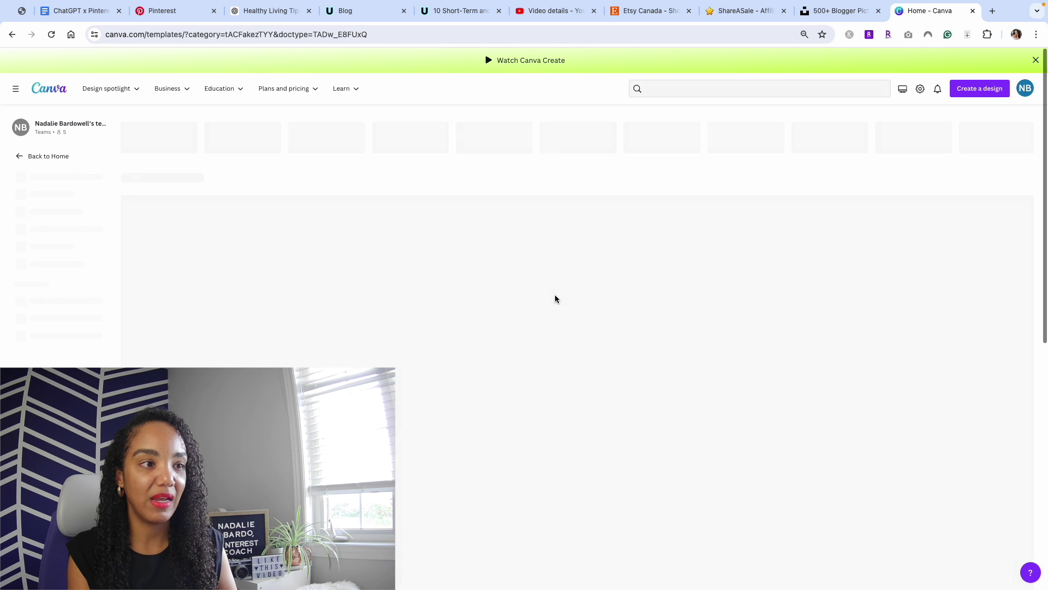
{"action": "left_click", "coordinate": [362, 351]}
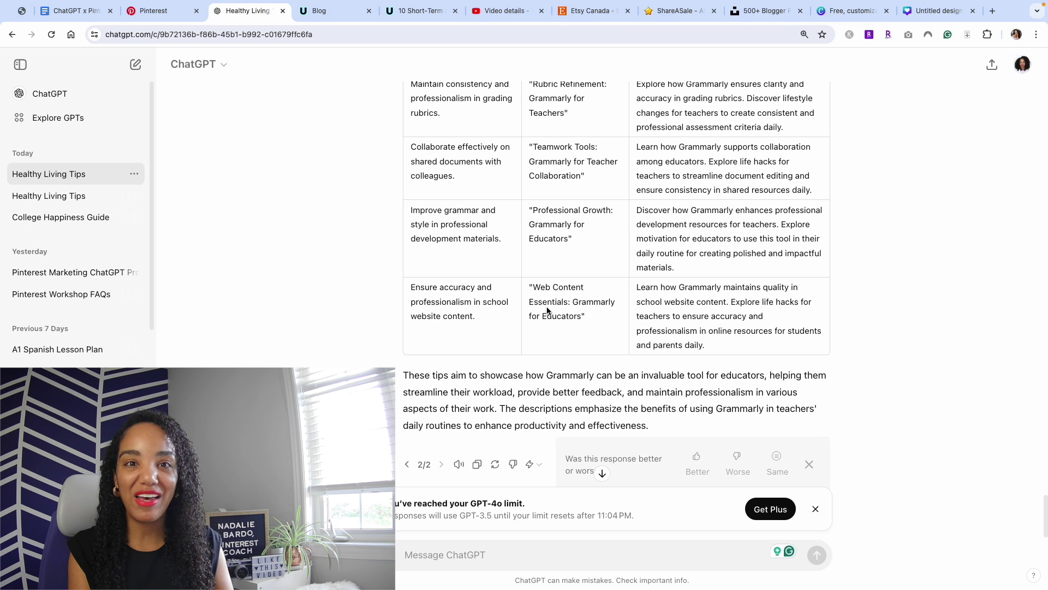
Step: Highlight the tip about school website content in ChatGPT, switch to the Canva design, and search its templates for quote
{"action": "left_click_drag", "start_coordinate": [479, 321], "coordinate": [416, 293]}
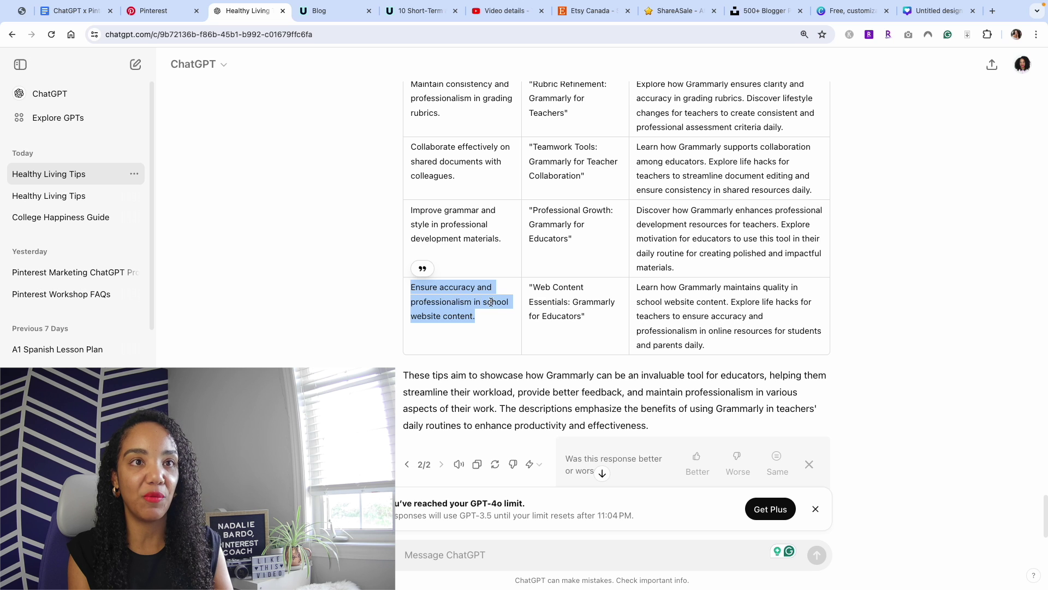
{"action": "left_click", "coordinate": [928, 11]}
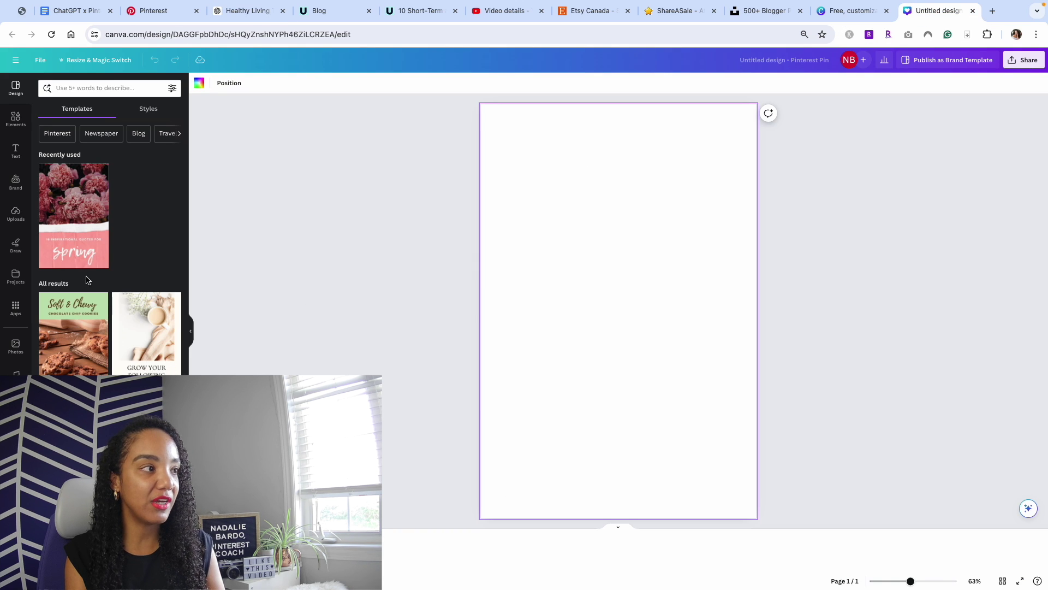
{"action": "left_click", "coordinate": [119, 88]}
{"action": "type", "text": "wuote"}
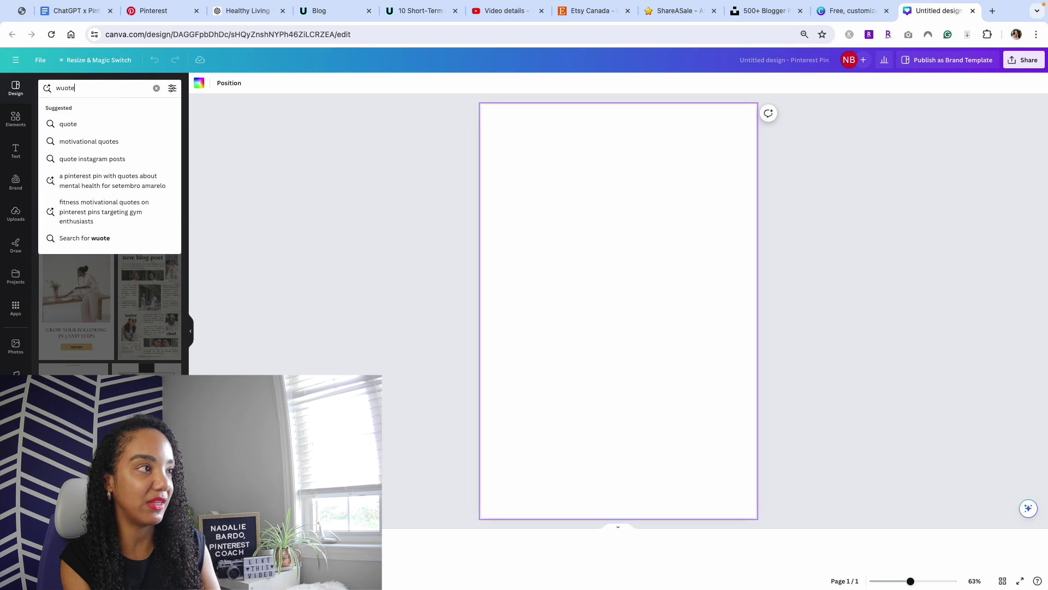
{"action": "type", "text": "quote"}
{"action": "key", "text": "Return"}
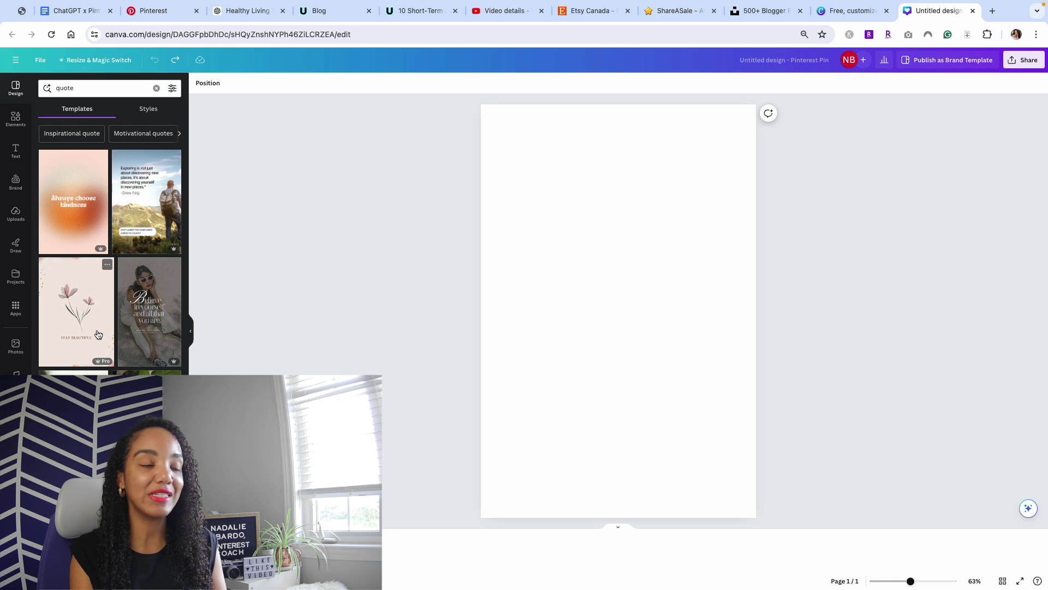
Step: Browse the quote templates and apply the Neutral Minimalist Motivational Quote Pinterest Pin template to the blank page
{"action": "scroll", "coordinate": [114, 334], "scroll_direction": "down", "scroll_amount": 10}
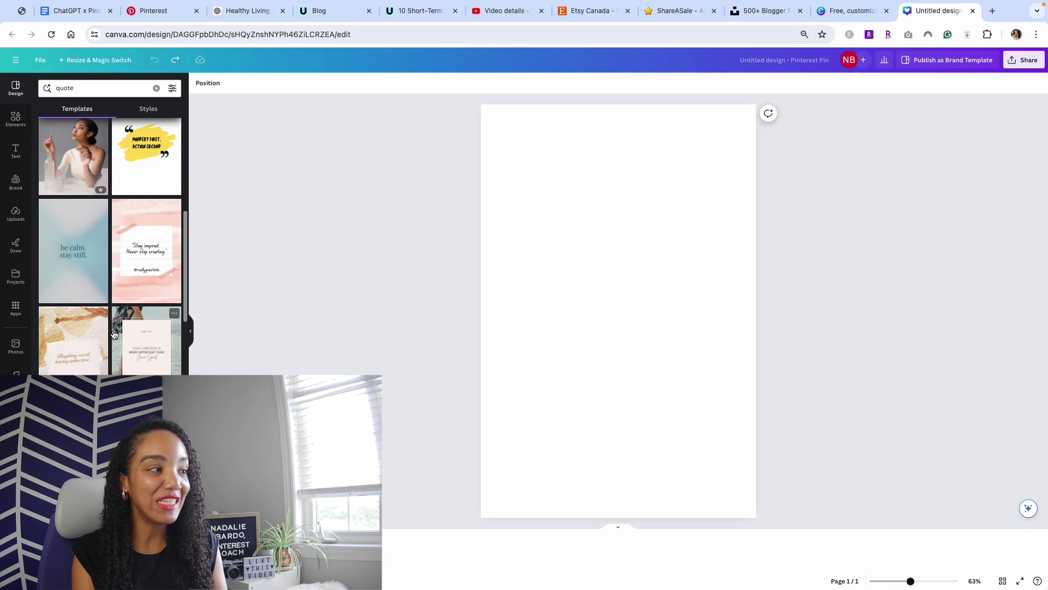
{"action": "scroll", "coordinate": [113, 334], "scroll_direction": "down", "scroll_amount": 10}
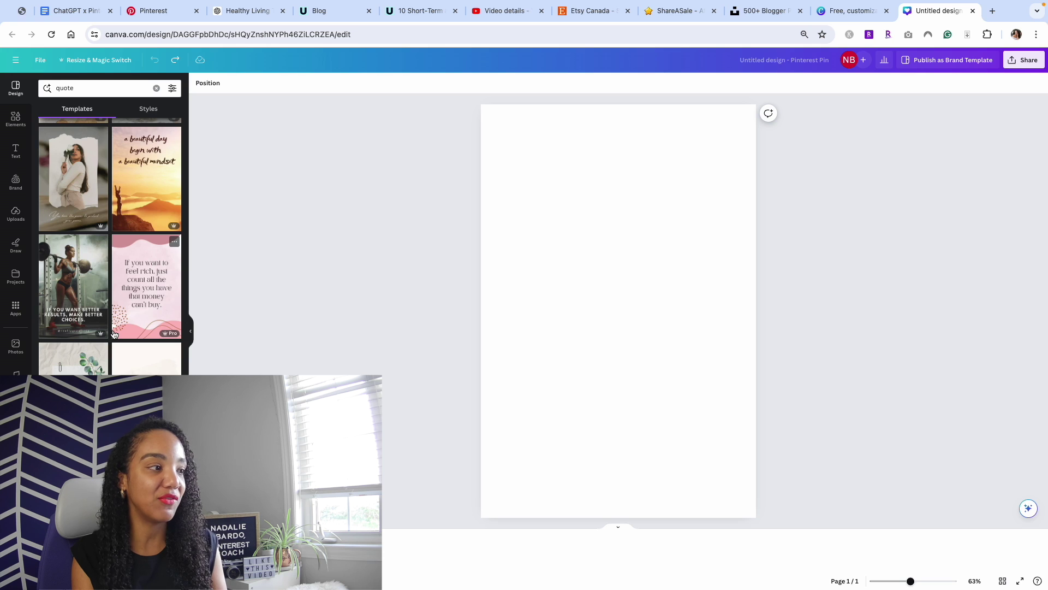
{"action": "scroll", "coordinate": [113, 334], "scroll_direction": "down", "scroll_amount": 10}
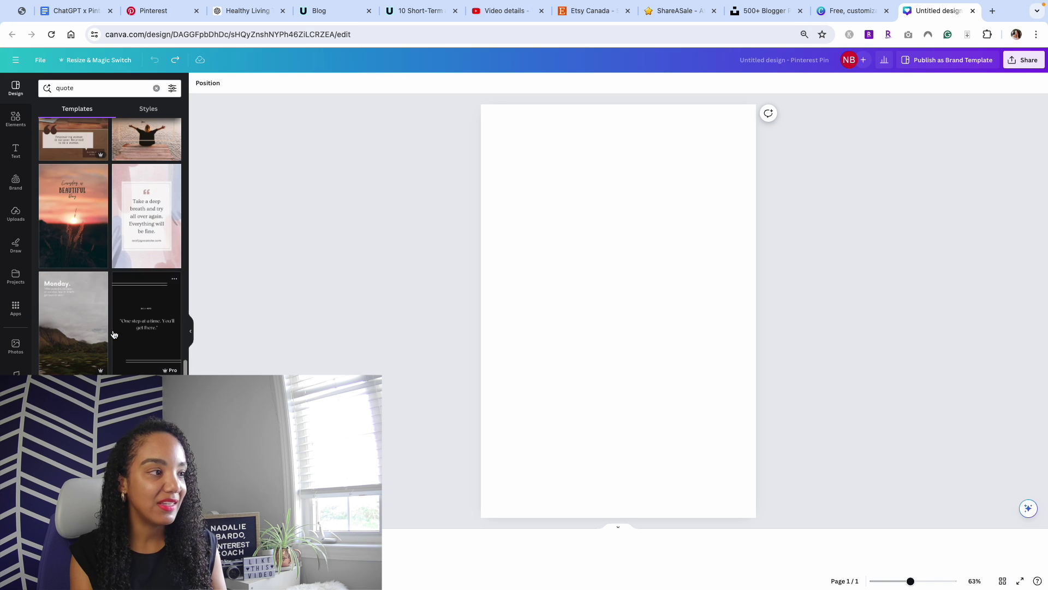
{"action": "scroll", "coordinate": [114, 334], "scroll_direction": "down", "scroll_amount": 3}
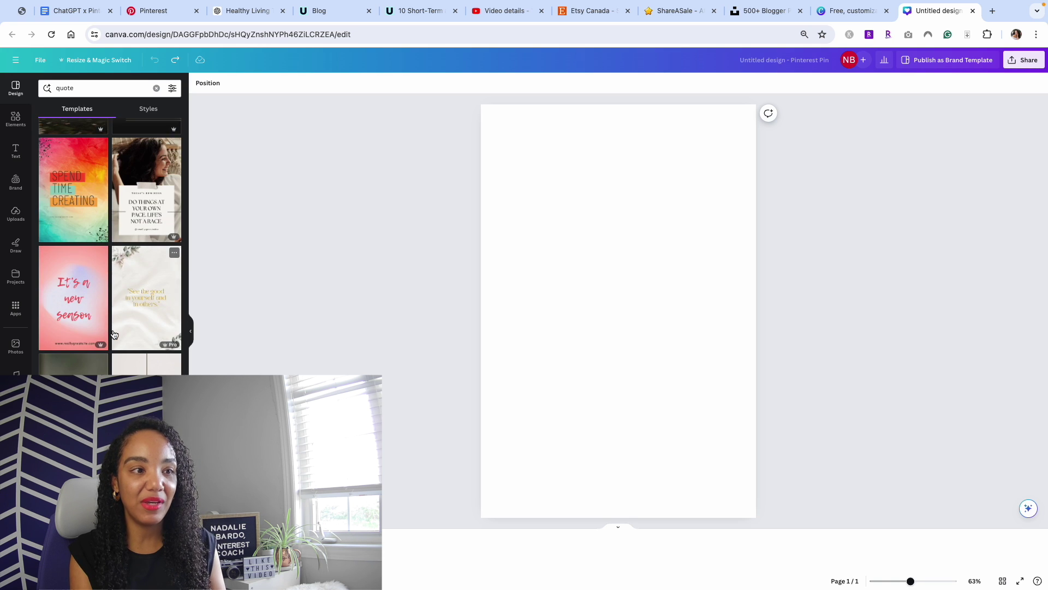
{"action": "scroll", "coordinate": [113, 335], "scroll_direction": "down", "scroll_amount": 3}
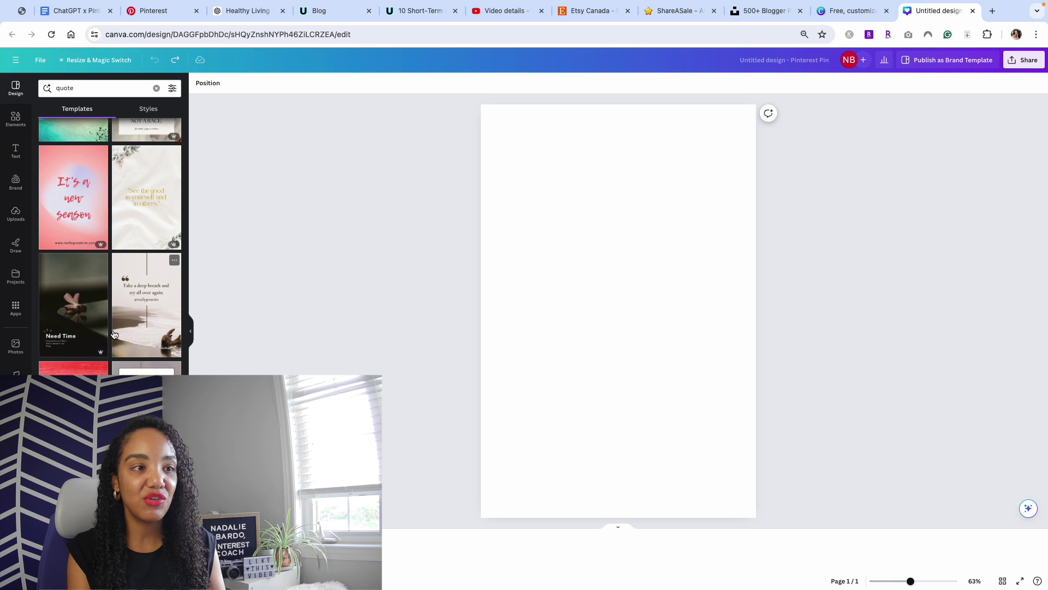
{"action": "left_click", "coordinate": [125, 333]}
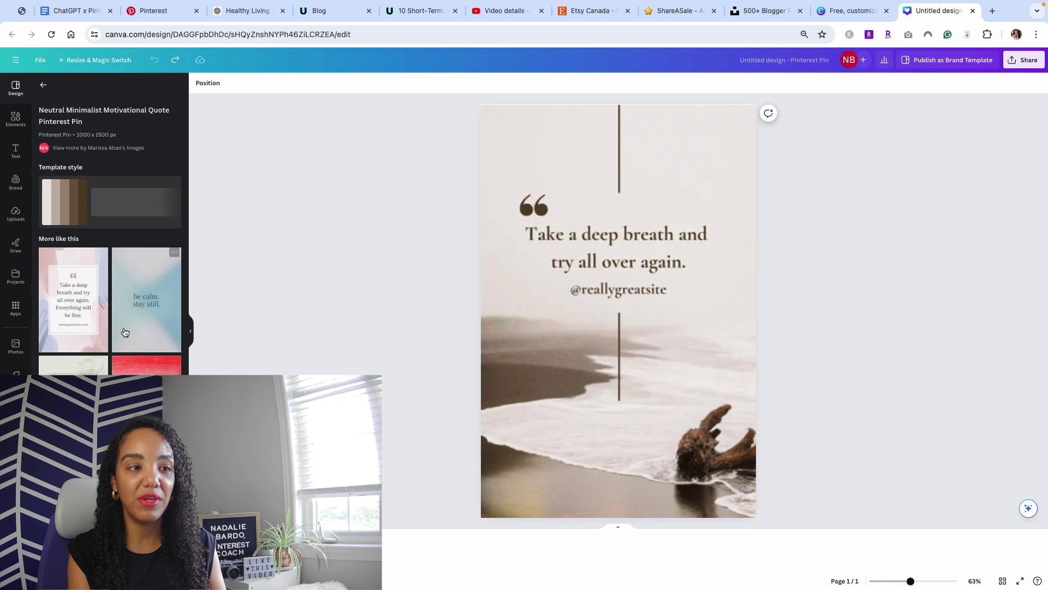
{"action": "double_click", "coordinate": [638, 292]}
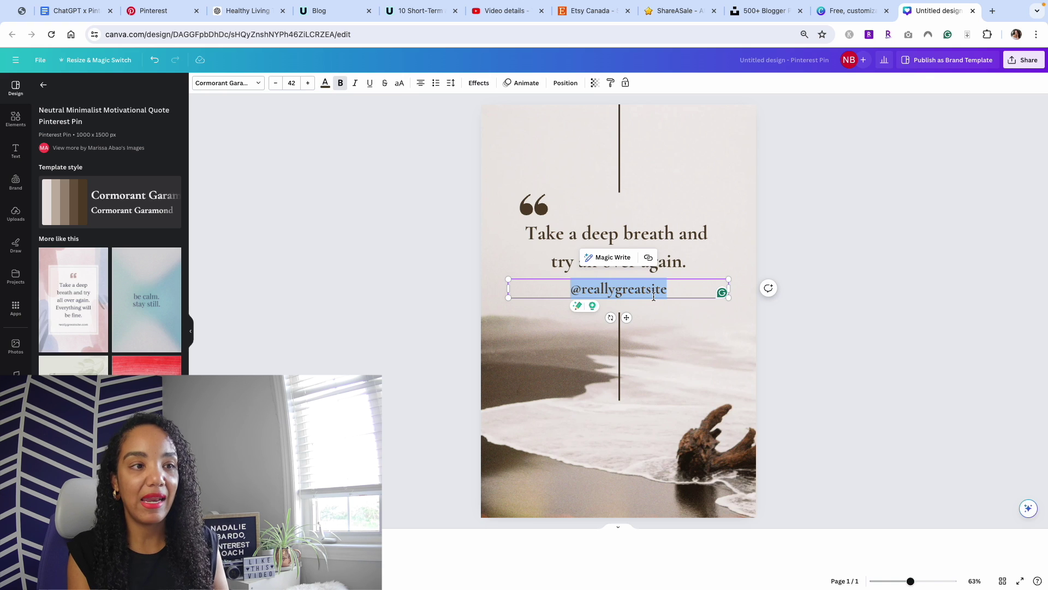
{"action": "type", "text": "itsallyouboo.com"}
{"action": "left_click_drag", "start_coordinate": [653, 297], "coordinate": [655, 488]}
Step: Select the pin's quote text, review the professional development and shared documents tips in ChatGPT, and return to Canva
{"action": "left_click", "coordinate": [627, 233]}
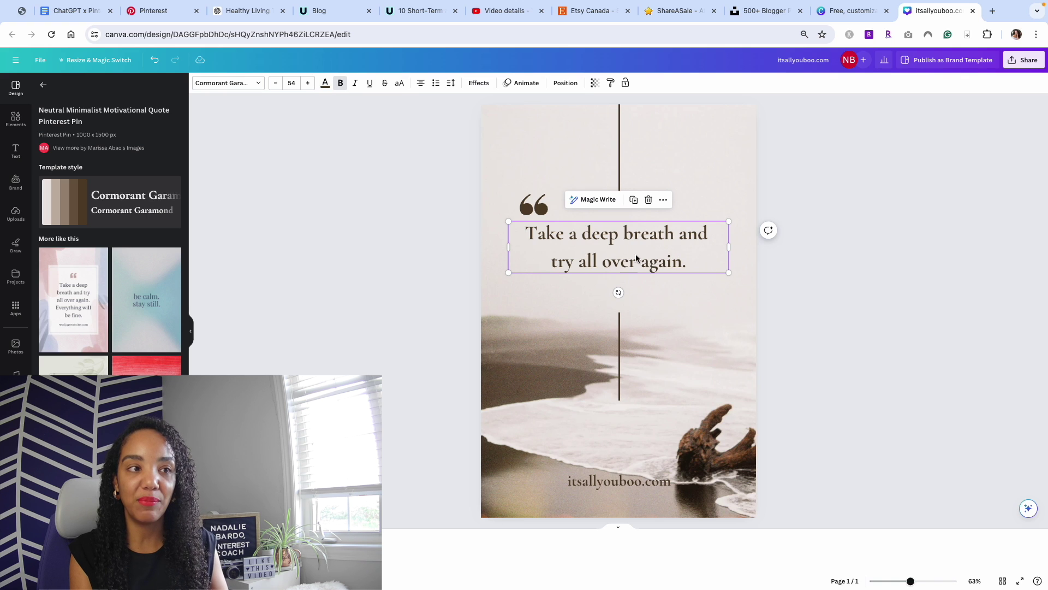
{"action": "left_click", "coordinate": [243, 10]}
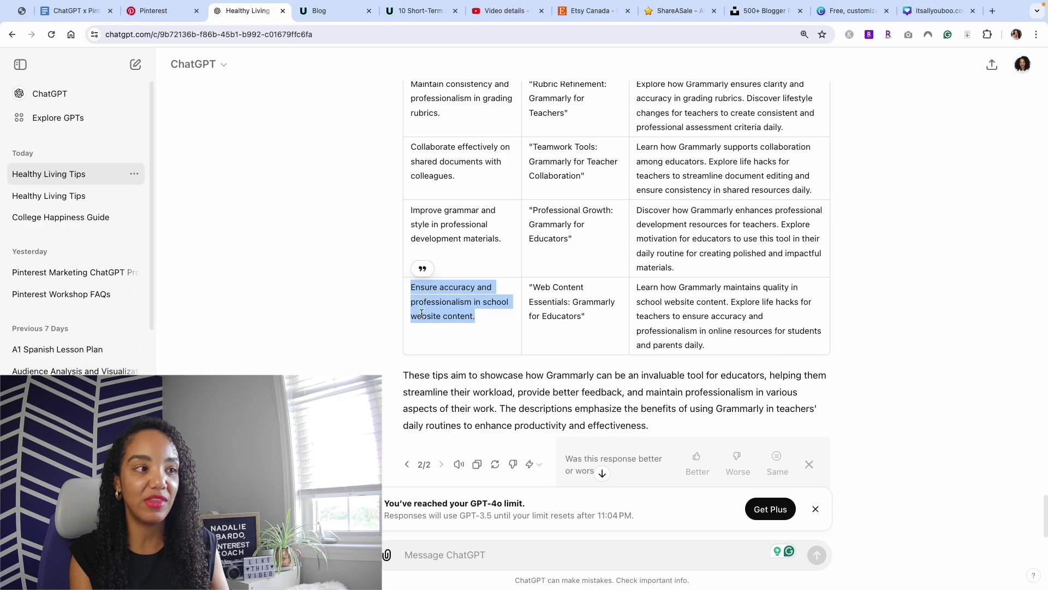
{"action": "left_click_drag", "start_coordinate": [410, 208], "coordinate": [501, 240]}
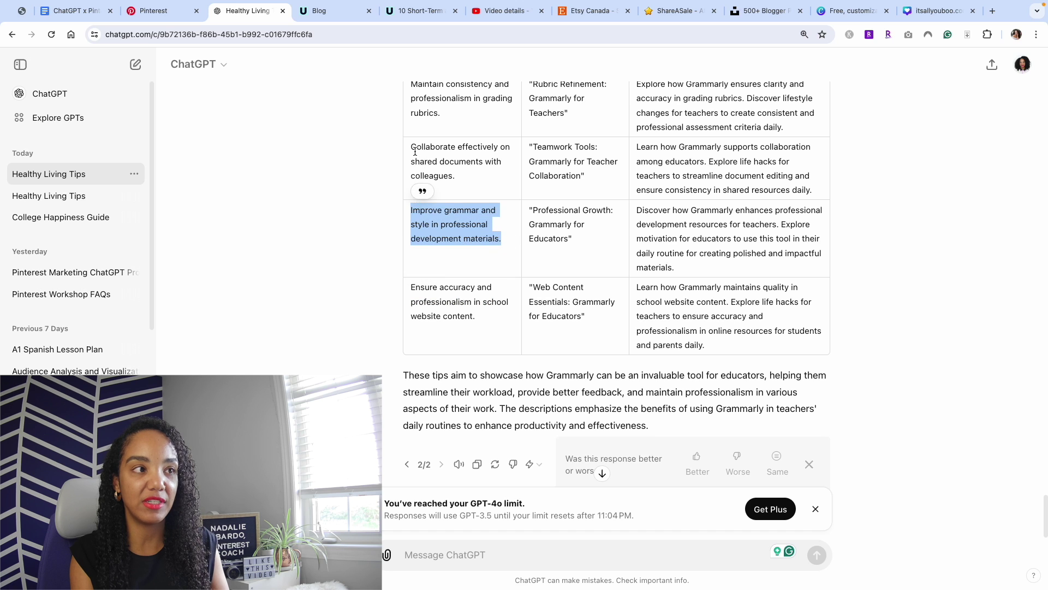
{"action": "left_click_drag", "start_coordinate": [411, 148], "coordinate": [462, 185]}
{"action": "left_click", "coordinate": [928, 11]}
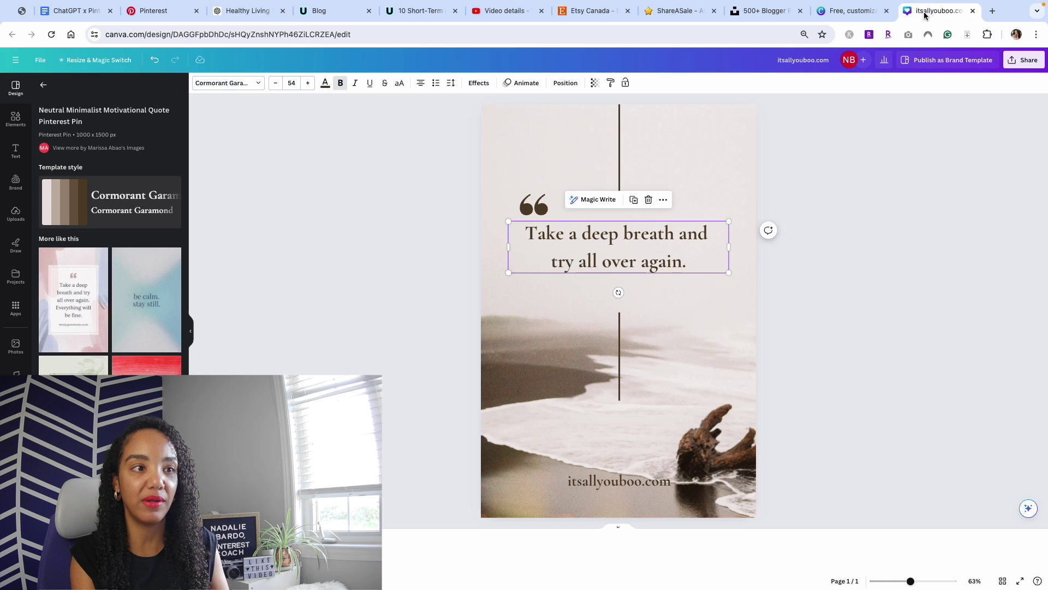
Step: Change the quote text's font to Montserrat and remove its bold formatting
{"action": "left_click", "coordinate": [232, 85]}
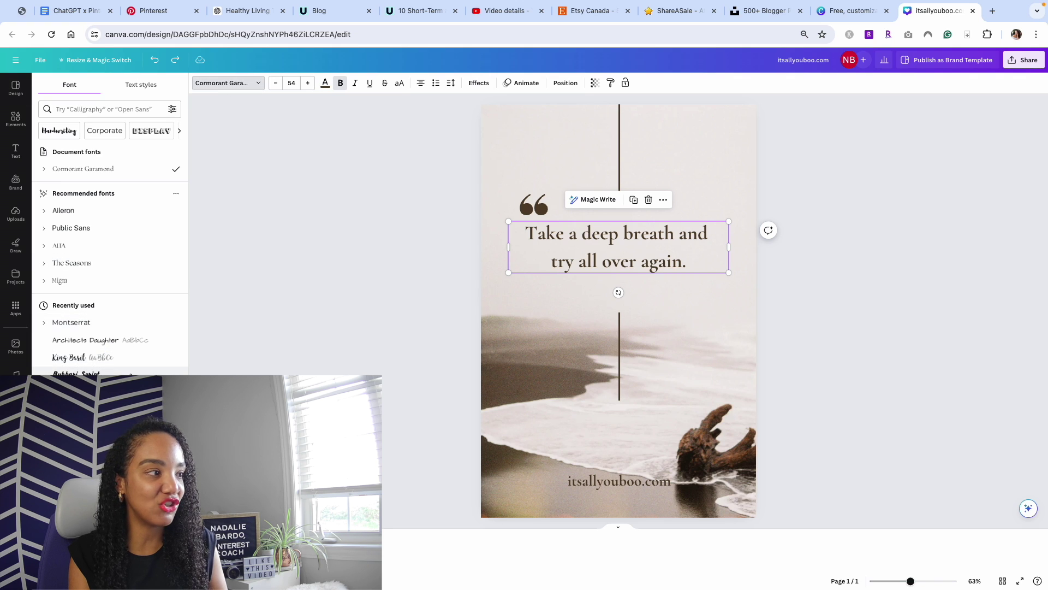
{"action": "left_click", "coordinate": [118, 323]}
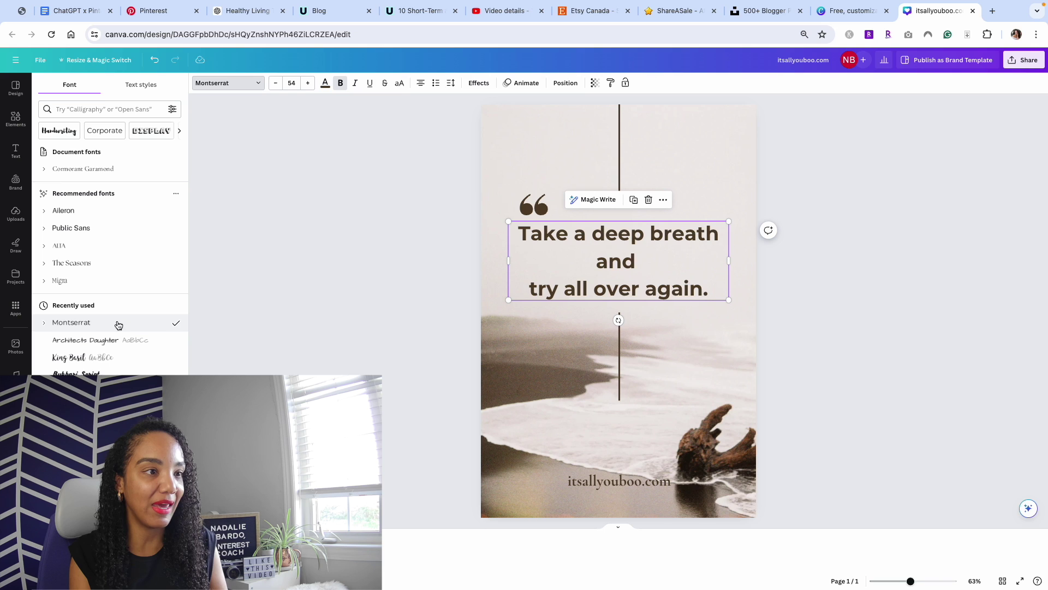
{"action": "left_click", "coordinate": [338, 85]}
Step: Format the itsallyouboo.com text as uppercase, non-bold Montserrat at size 22
{"action": "left_click", "coordinate": [628, 486]}
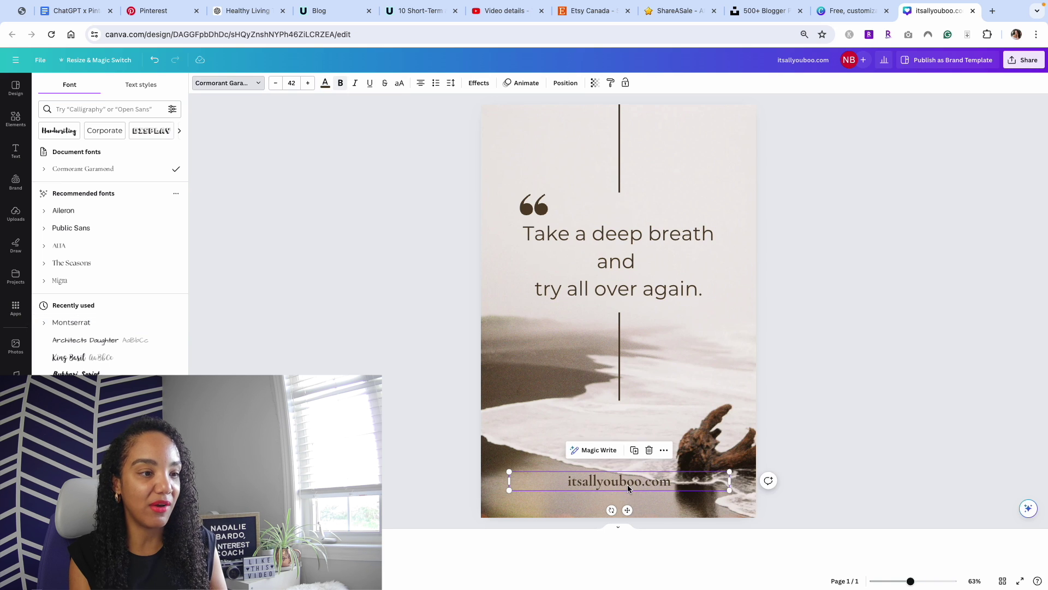
{"action": "left_click", "coordinate": [71, 322]}
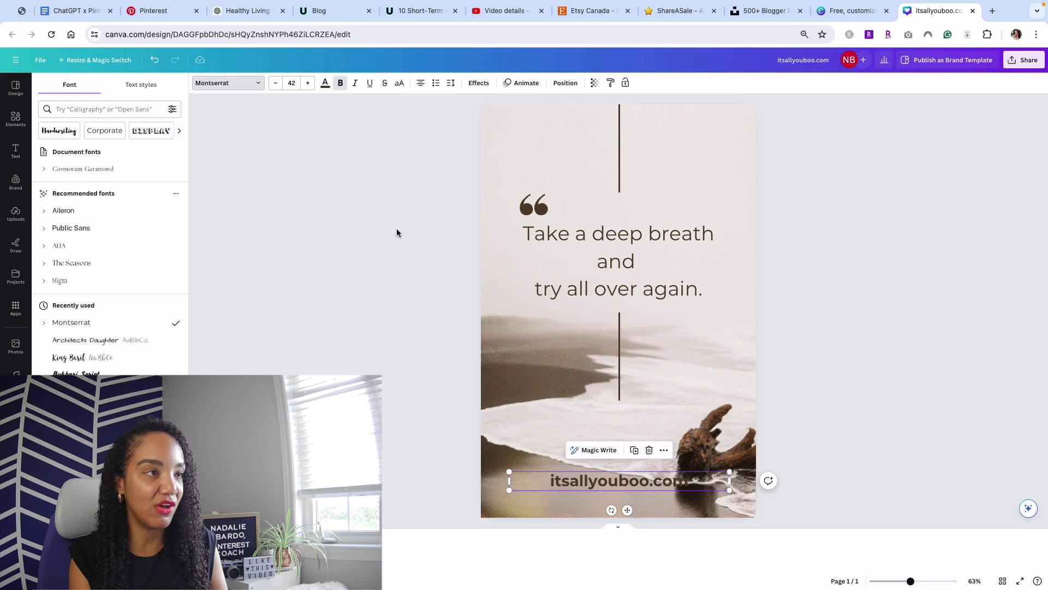
{"action": "left_click", "coordinate": [399, 85]}
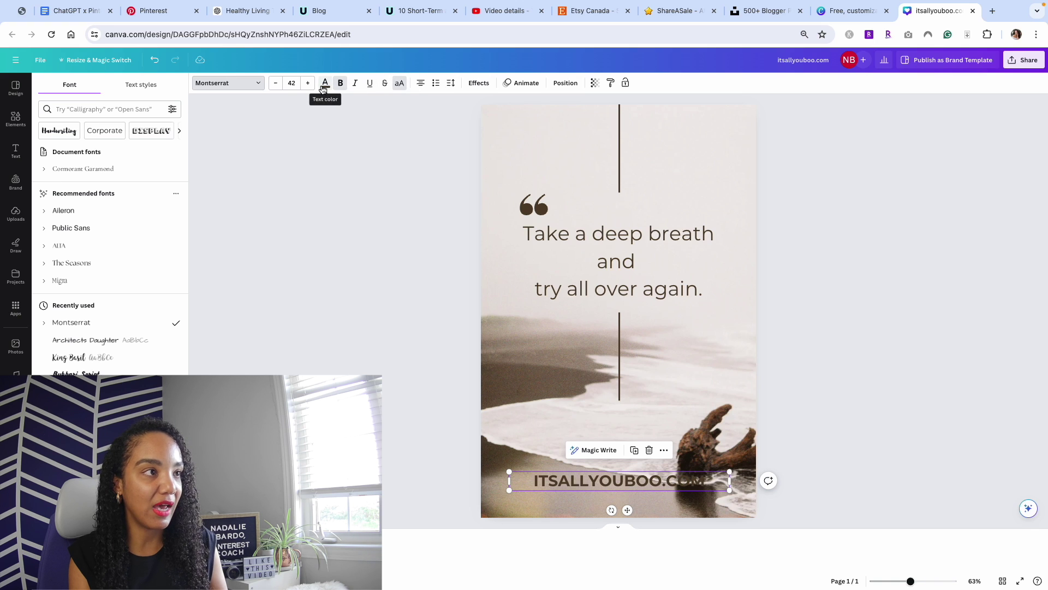
{"action": "left_click", "coordinate": [339, 85]}
{"action": "left_click", "coordinate": [280, 86]}
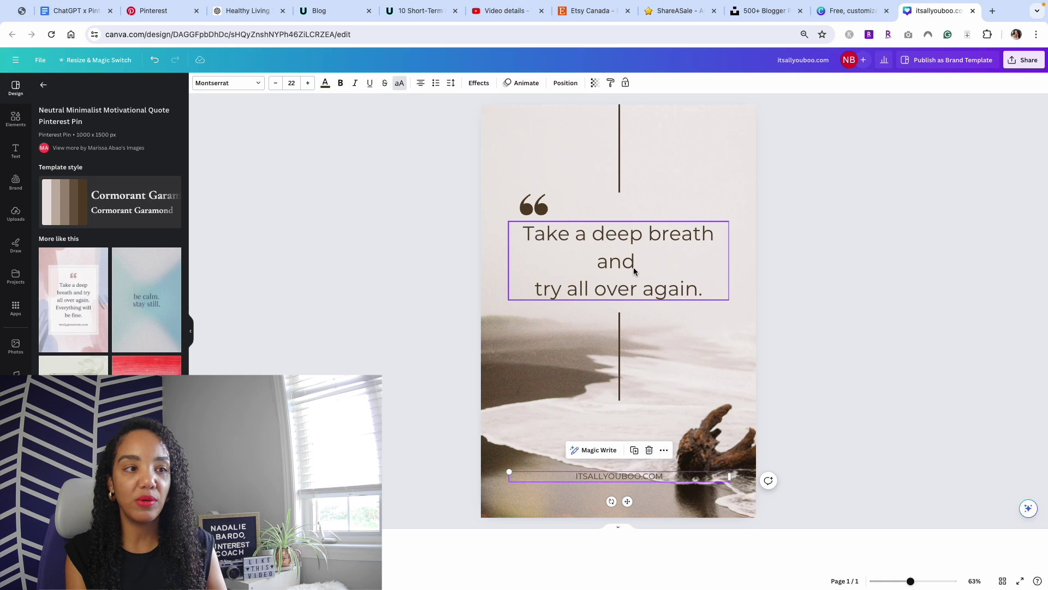
Step: Delete the beach background photo and set the page background to light aqua from the It's All You Boo - Instagram palette
{"action": "double_click", "coordinate": [689, 157]}
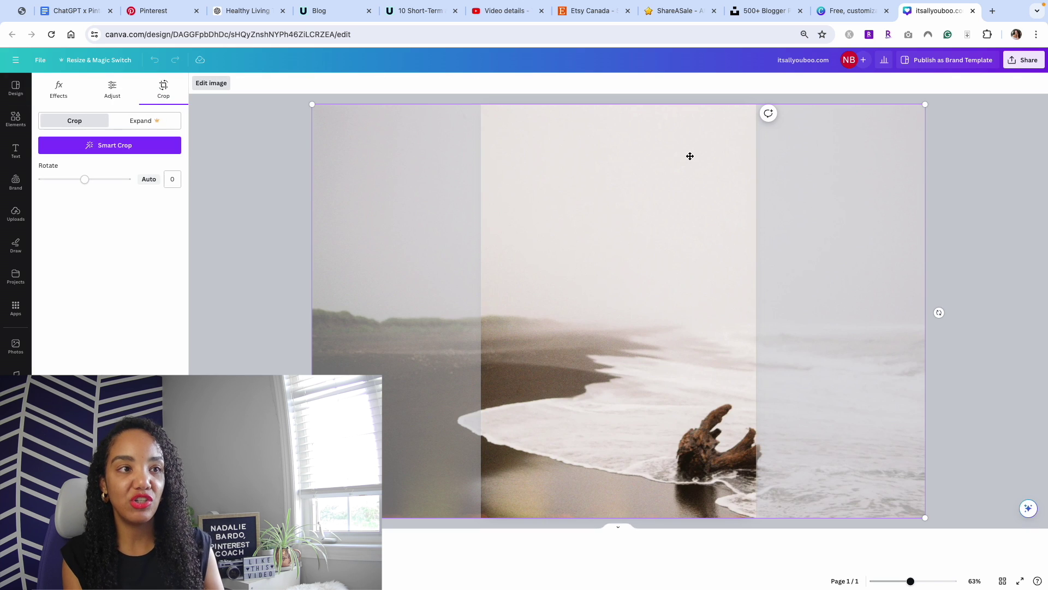
{"action": "key", "text": "Delete"}
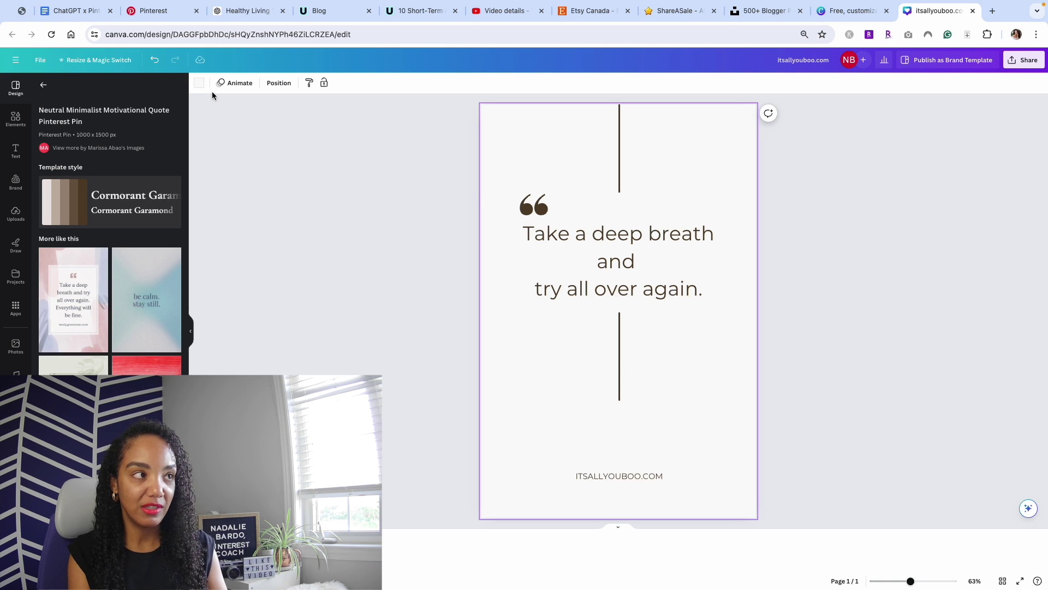
{"action": "left_click", "coordinate": [199, 83]}
{"action": "scroll", "coordinate": [137, 236], "scroll_direction": "down", "scroll_amount": 5}
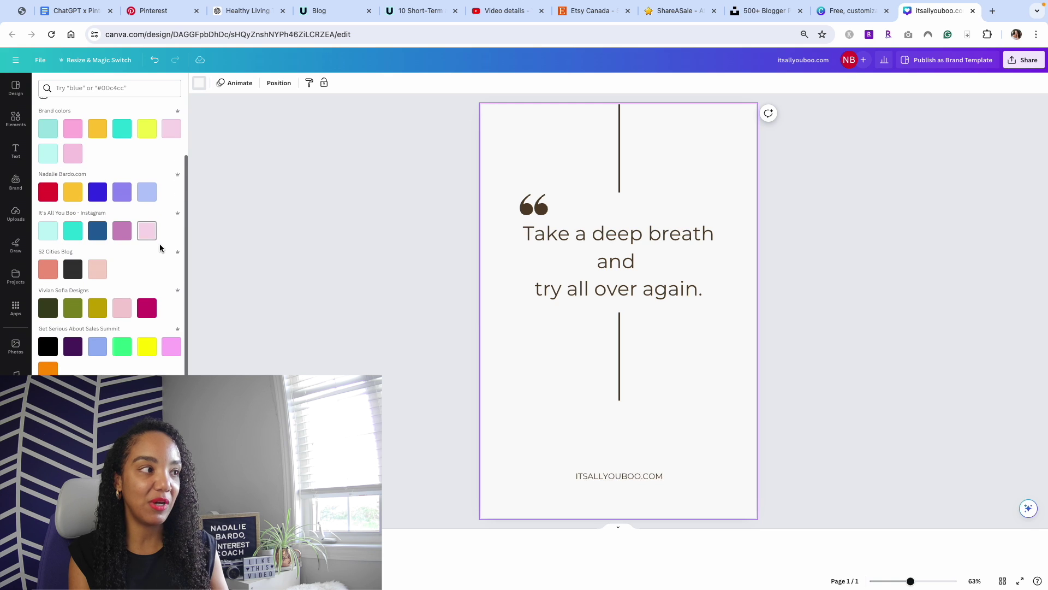
{"action": "left_click", "coordinate": [146, 231]}
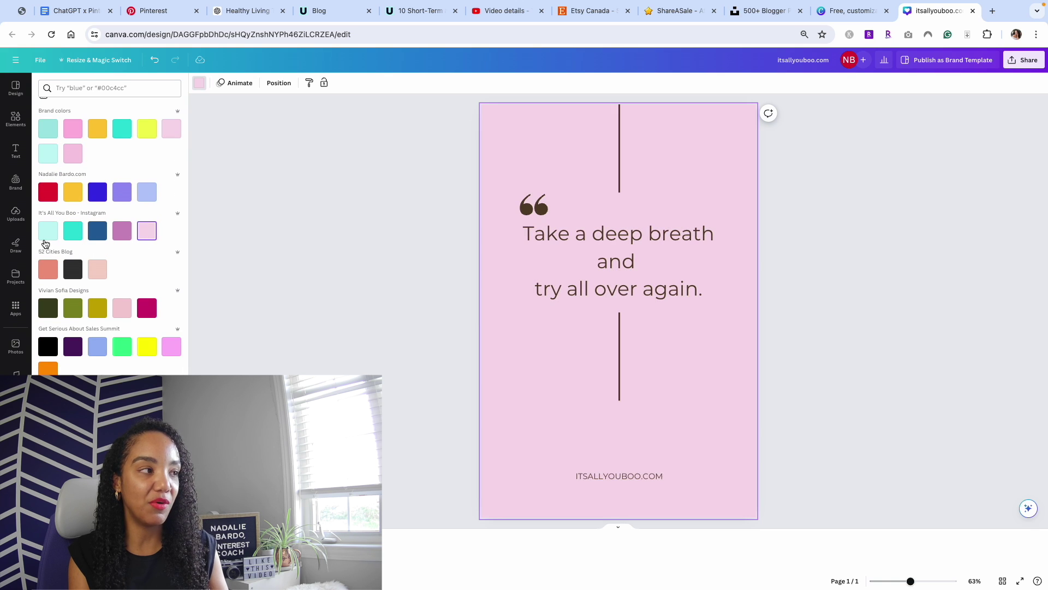
{"action": "left_click", "coordinate": [48, 231]}
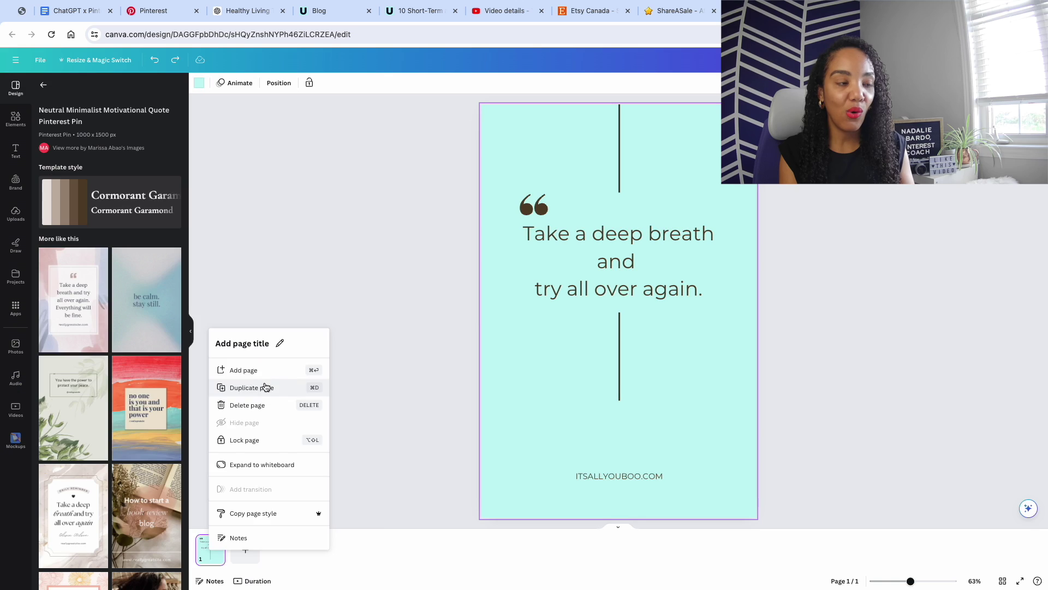
Step: Duplicate the pin page and clear the aqua background from the copy
{"action": "left_click", "coordinate": [264, 386]}
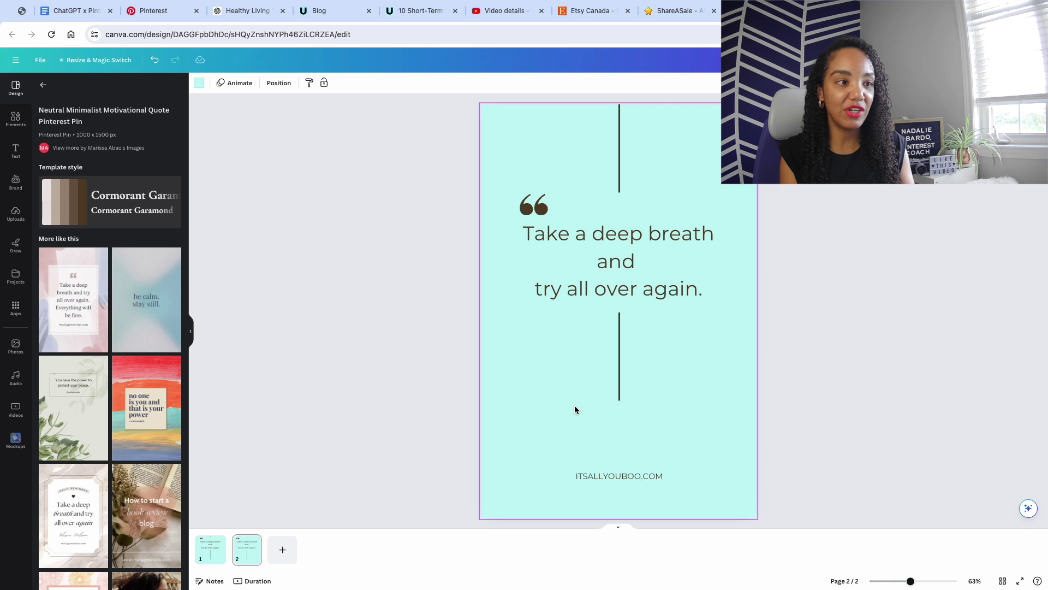
{"action": "key", "text": "Delete"}
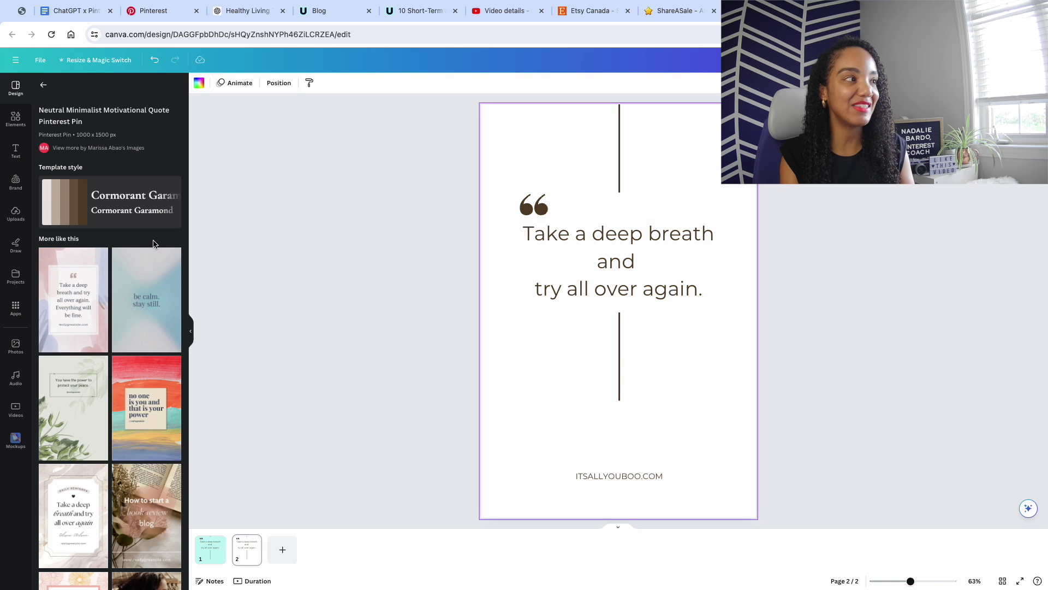
Step: Insert a square image frame on page 2 and enlarge it to cover the whole page
{"action": "left_click", "coordinate": [15, 126]}
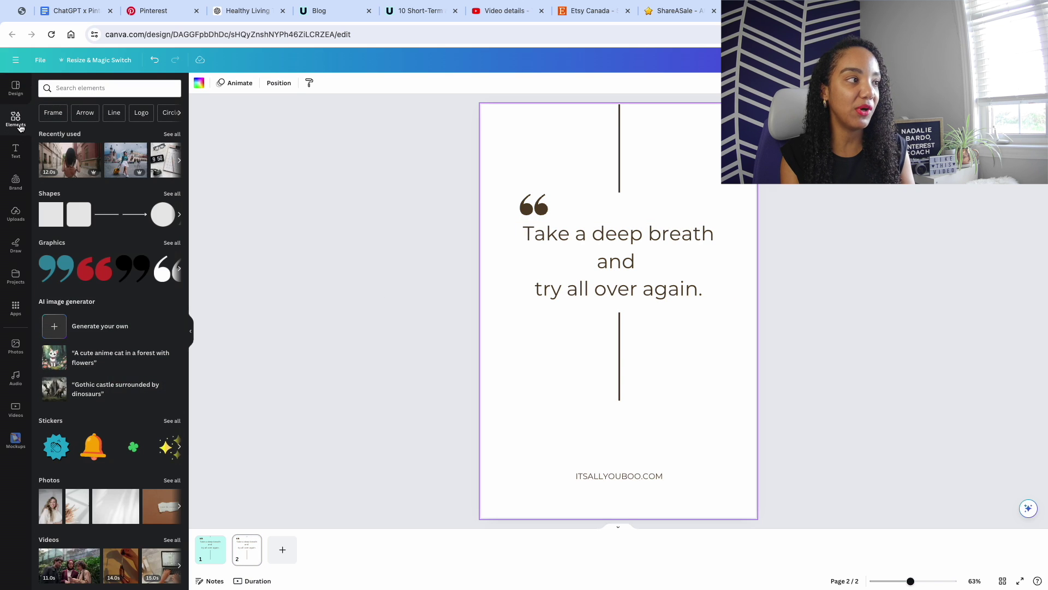
{"action": "scroll", "coordinate": [120, 248], "scroll_direction": "down", "scroll_amount": 6}
{"action": "scroll", "coordinate": [119, 248], "scroll_direction": "down", "scroll_amount": 2}
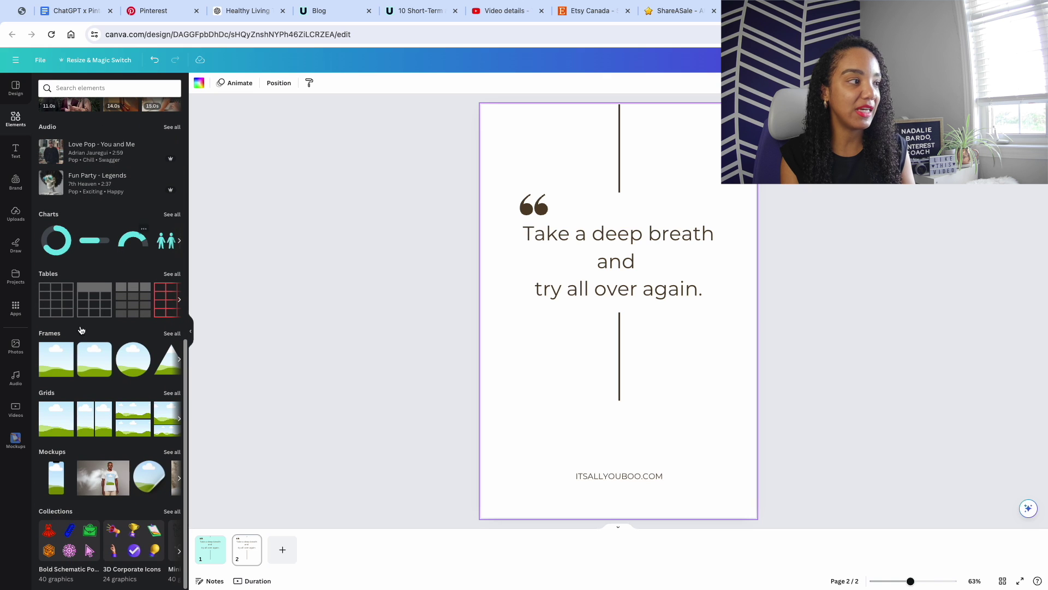
{"action": "left_click", "coordinate": [54, 368]}
{"action": "left_click_drag", "start_coordinate": [613, 360], "coordinate": [544, 219]}
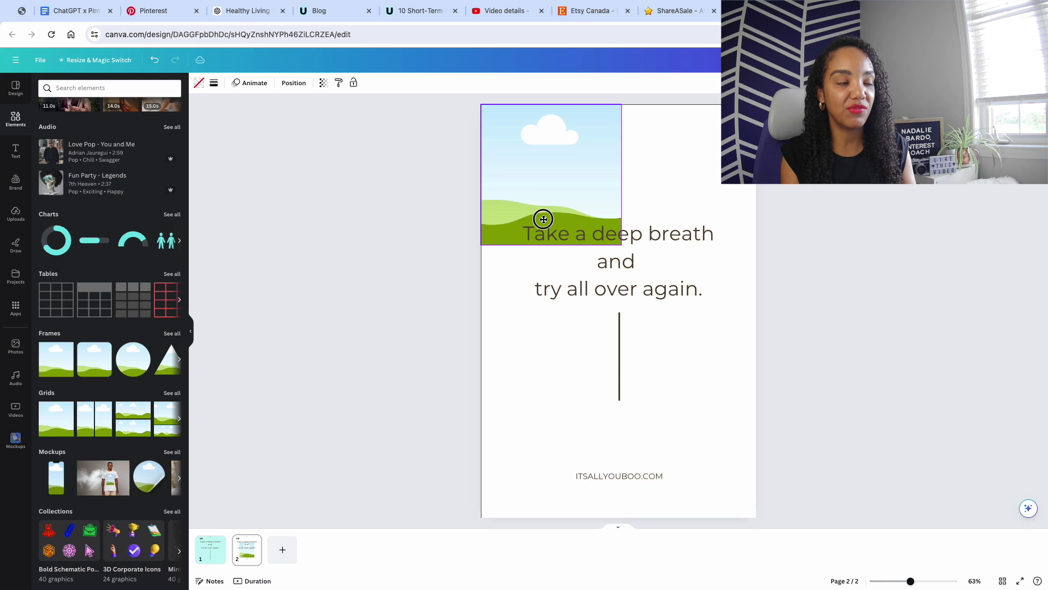
{"action": "left_click_drag", "start_coordinate": [622, 245], "coordinate": [771, 364]}
{"action": "left_click_drag", "start_coordinate": [615, 378], "coordinate": [623, 516]}
Step: Send the full-page image frame to the back, behind the quote text, quotation mark and vertical lines
{"action": "right_click", "coordinate": [726, 352]}
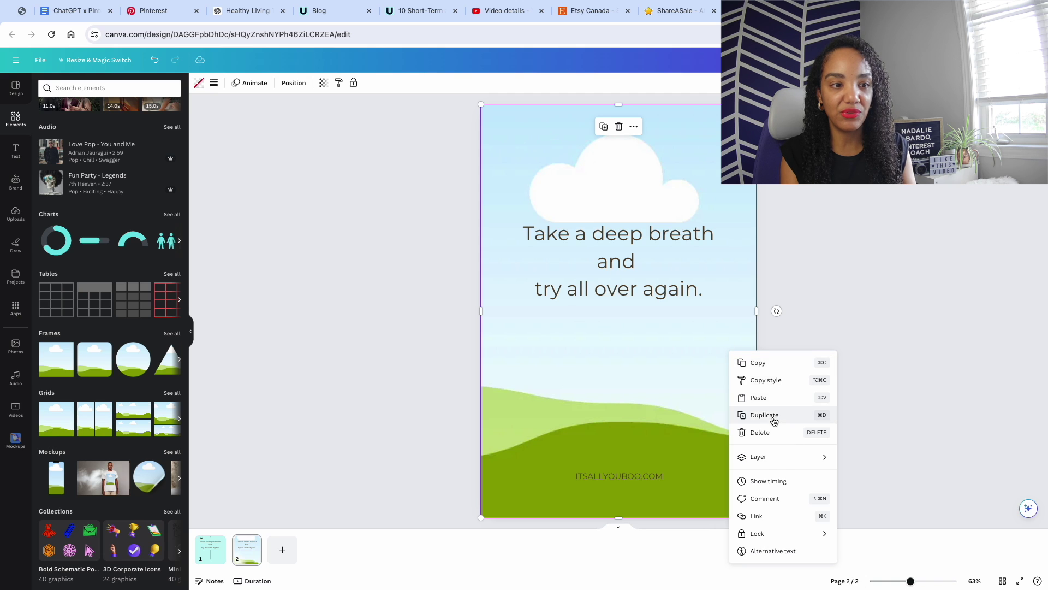
{"action": "mouse_move", "coordinate": [790, 465]}
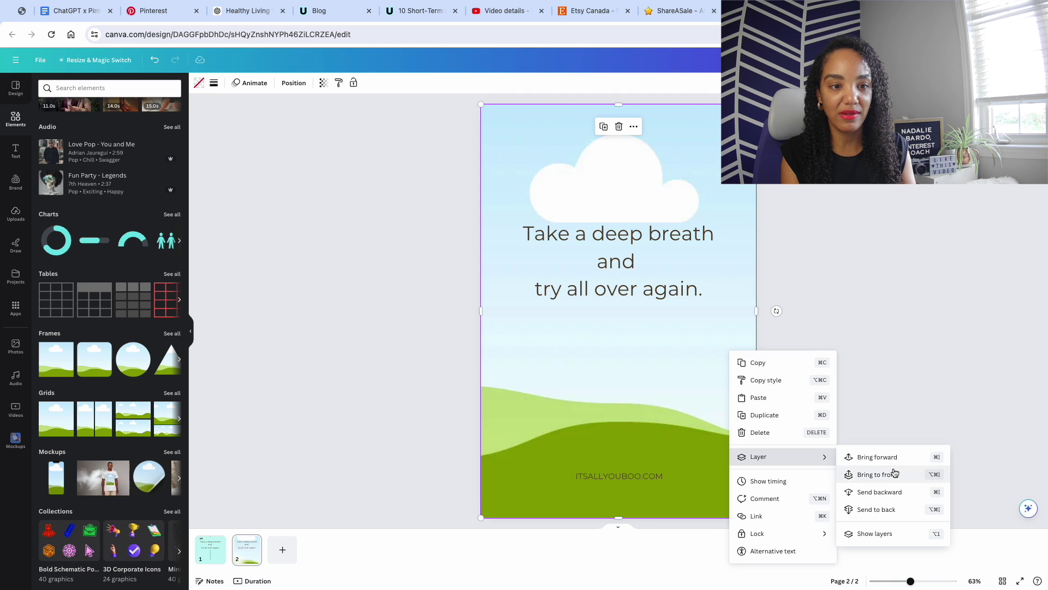
{"action": "left_click", "coordinate": [898, 508]}
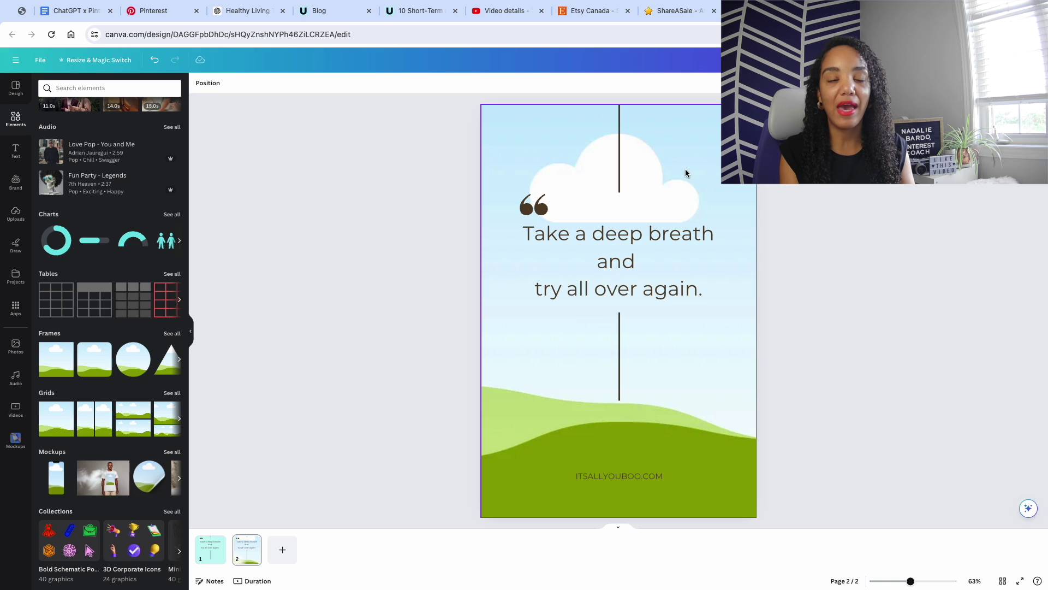
{"action": "left_click_drag", "start_coordinate": [542, 201], "coordinate": [543, 199]}
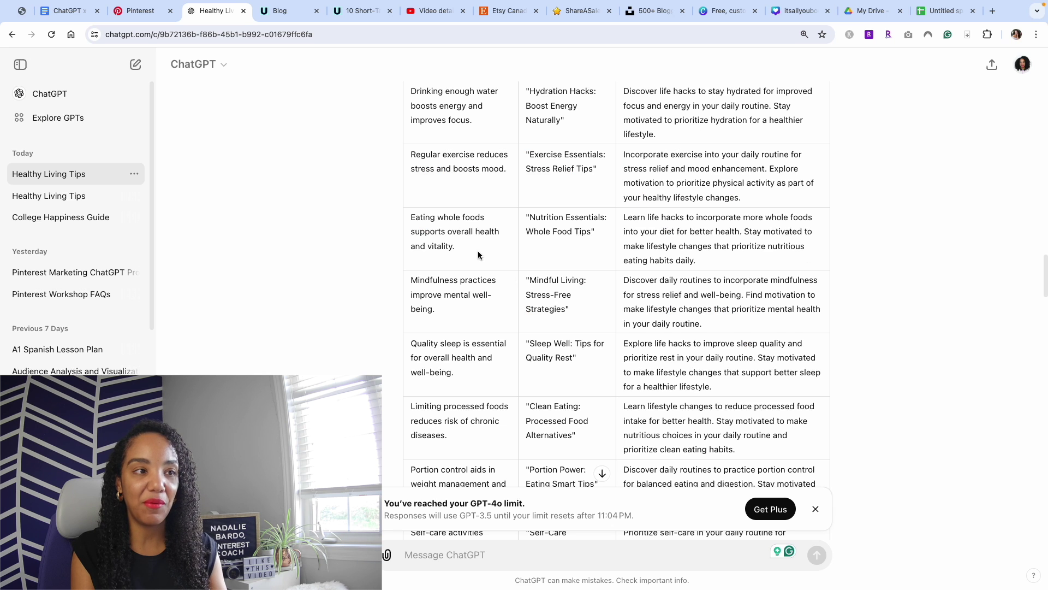
Step: Copy the rows of tips, pin titles and descriptions from the ChatGPT table about healthy living
{"action": "left_click_drag", "start_coordinate": [912, 71], "coordinate": [781, 401]}
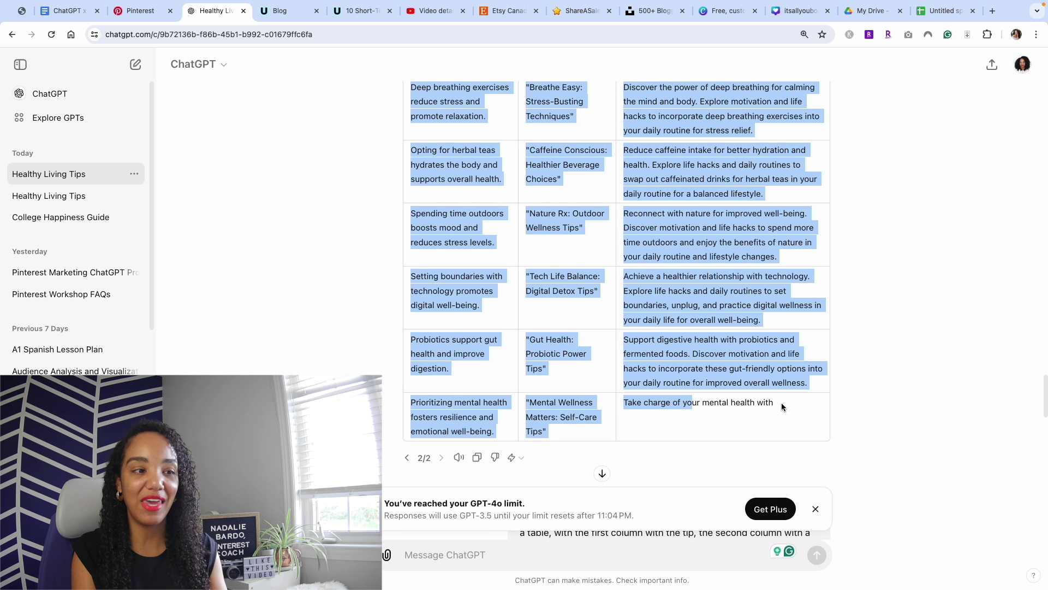
{"action": "right_click", "coordinate": [594, 422]}
{"action": "left_click", "coordinate": [635, 413]}
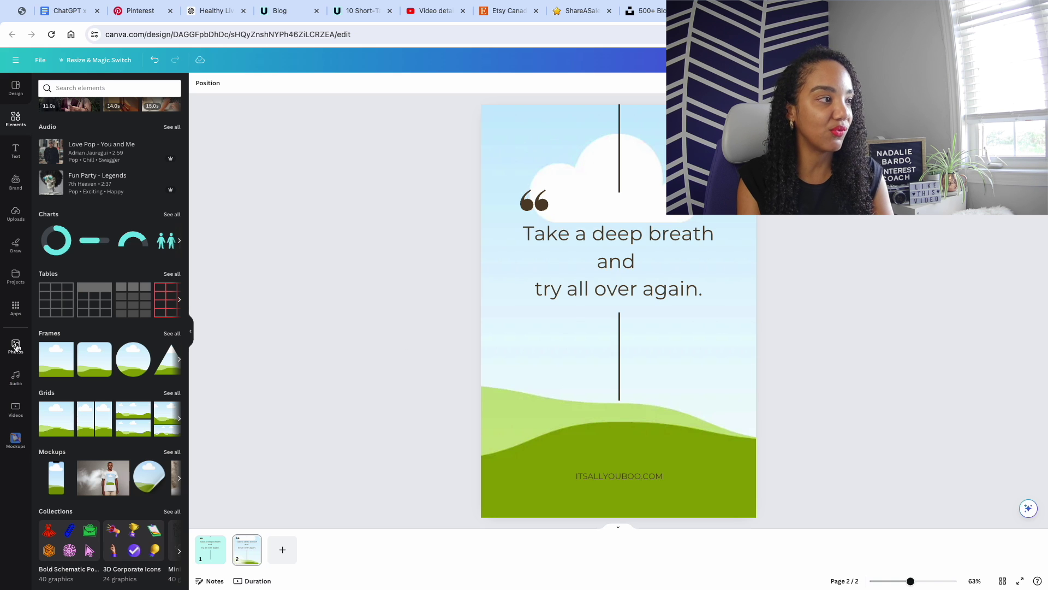
Step: Switch to Canva, start a Bulk create with manual data entry, and paste the copied table starting at row 1 of the first column
{"action": "left_click", "coordinate": [17, 313]}
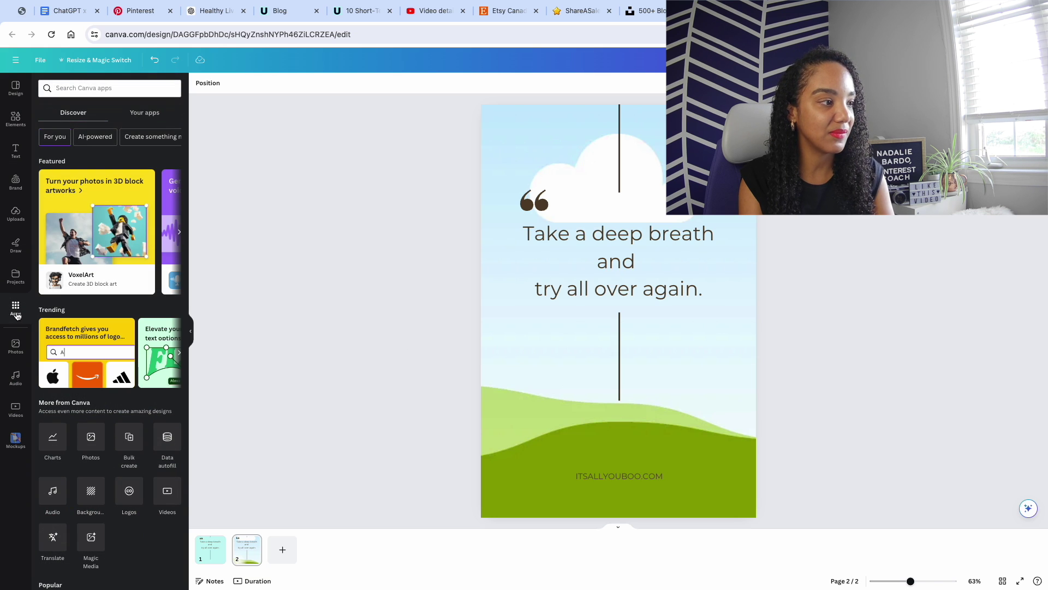
{"action": "left_click", "coordinate": [129, 439]}
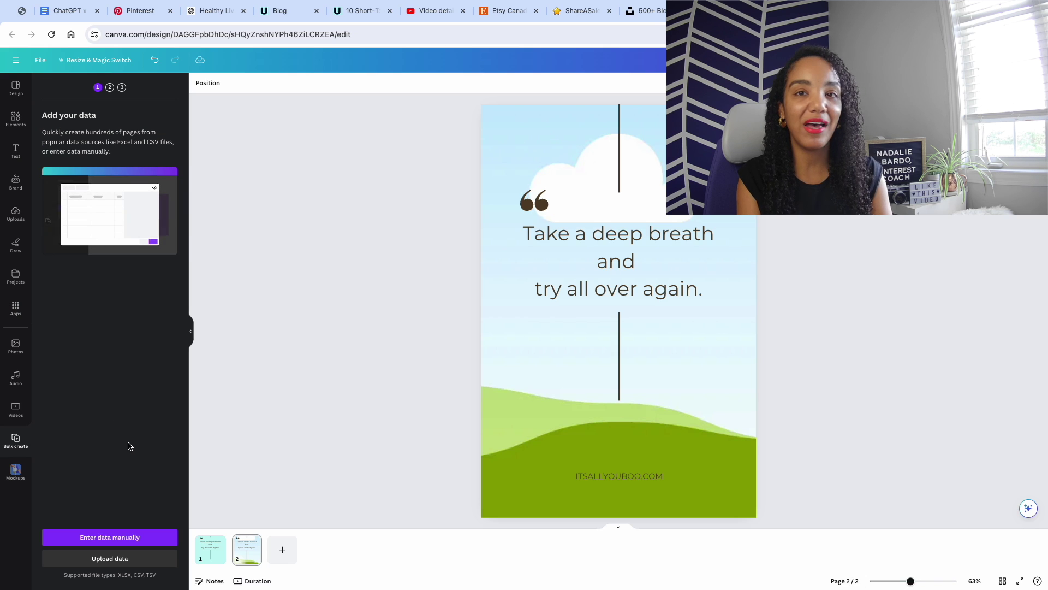
{"action": "left_click", "coordinate": [111, 537]}
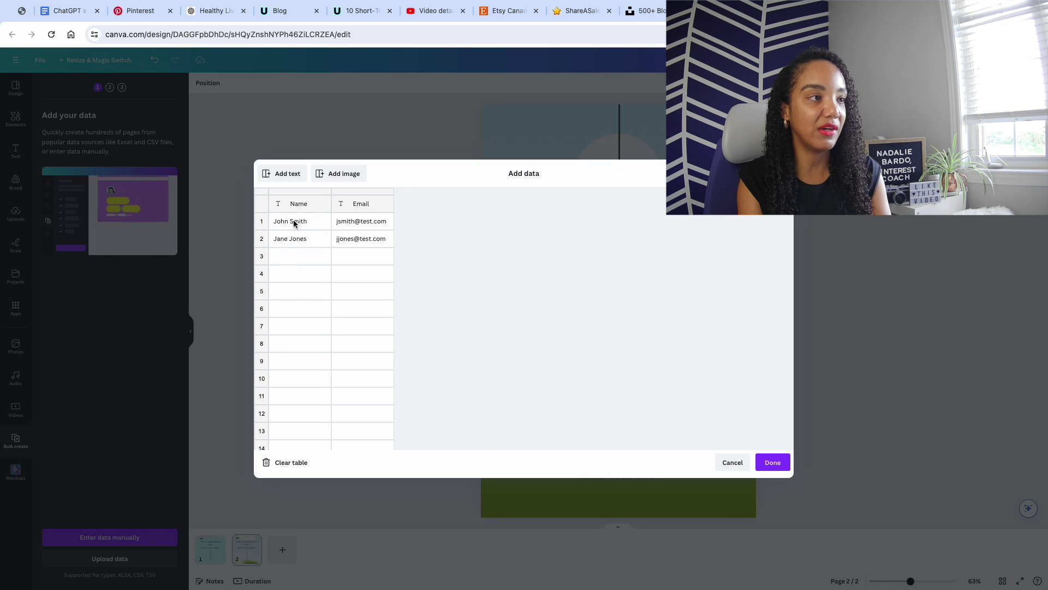
{"action": "left_click", "coordinate": [293, 221]}
{"action": "key", "text": "ctrl+v"}
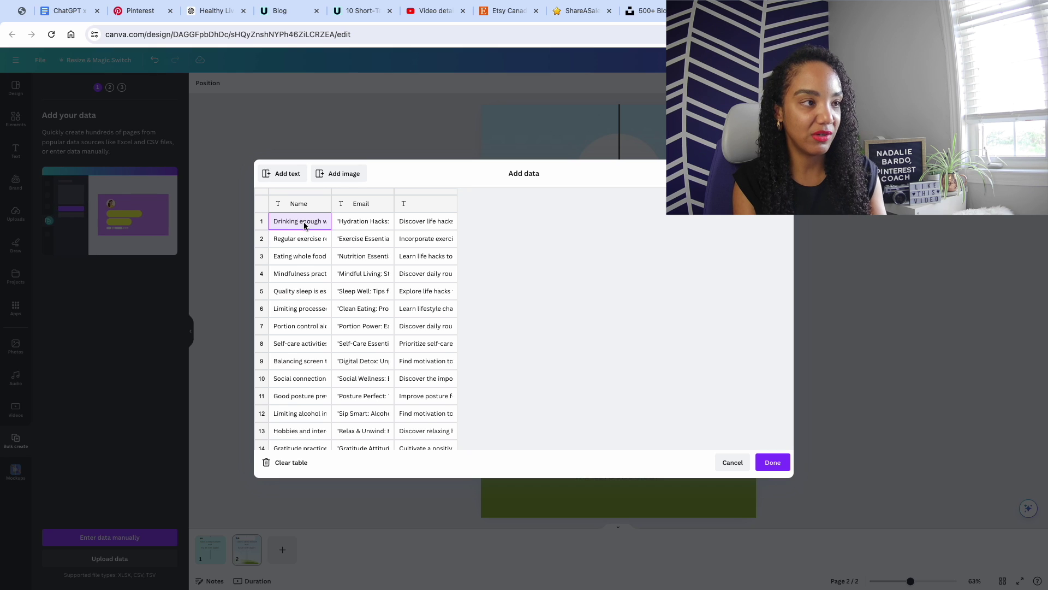
Step: Delete the pin title and description columns from the bulk data table, keeping only the tips column
{"action": "left_click", "coordinate": [360, 203]}
{"action": "right_click", "coordinate": [356, 204]}
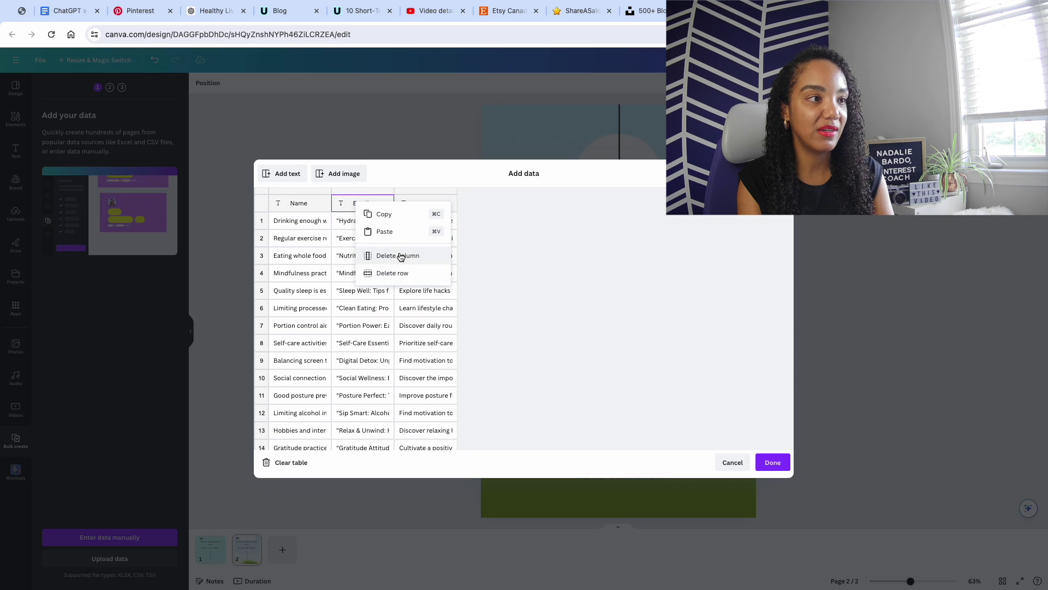
{"action": "left_click", "coordinate": [400, 257]}
{"action": "right_click", "coordinate": [372, 206]}
{"action": "left_click", "coordinate": [402, 262]}
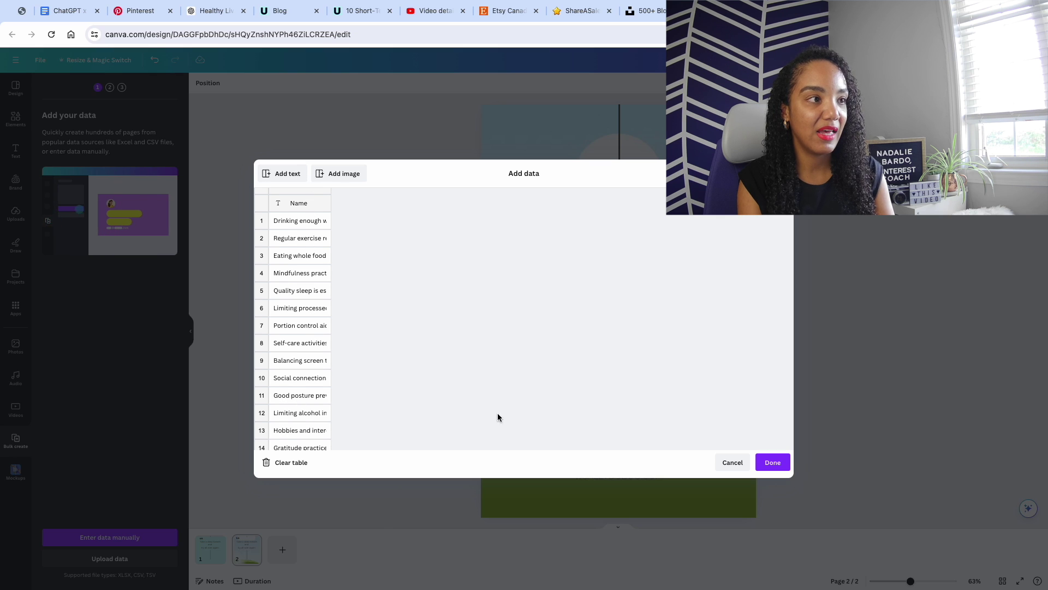
{"action": "left_click", "coordinate": [299, 204]}
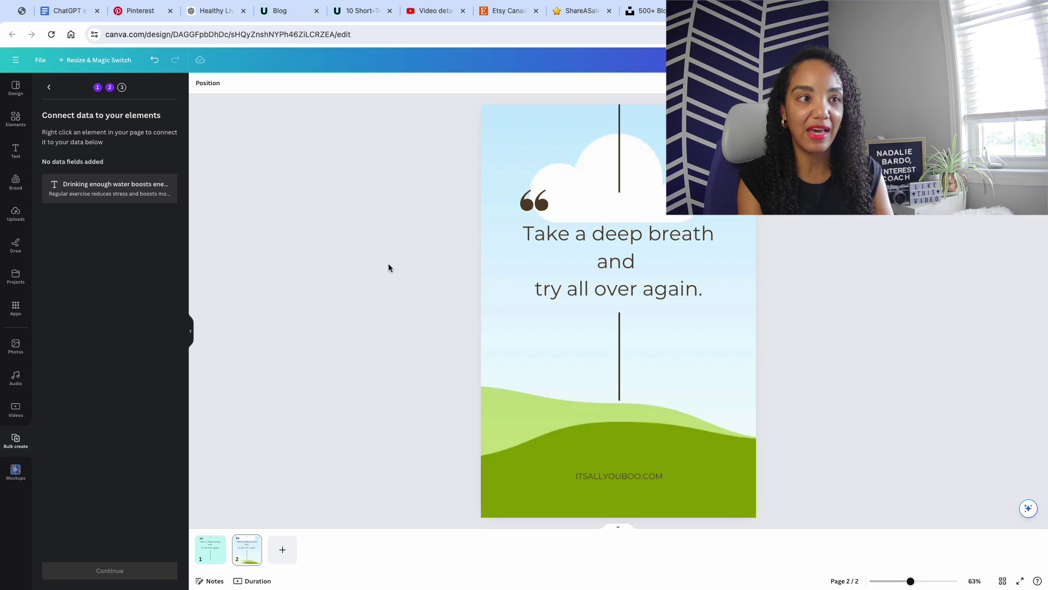
Step: Connect the quote text on page 2 to the tips data field
{"action": "left_click", "coordinate": [664, 250]}
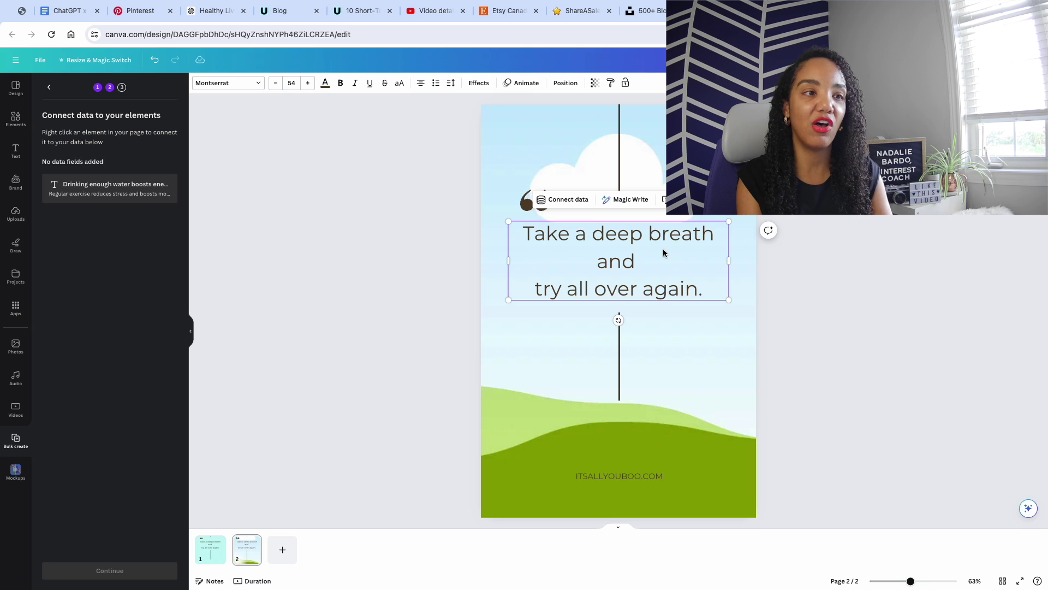
{"action": "left_click", "coordinate": [562, 200]}
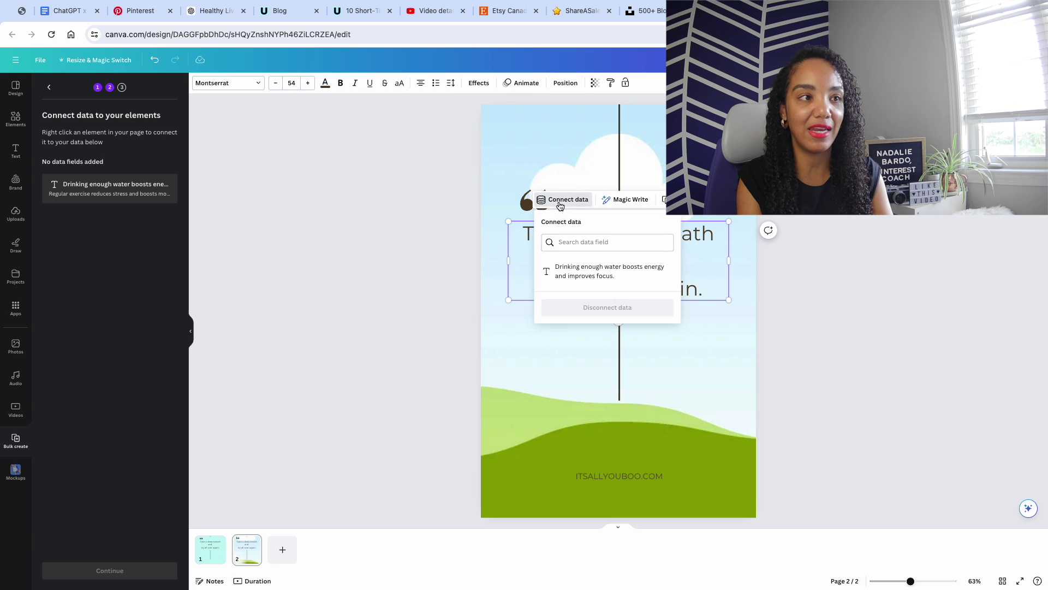
{"action": "left_click", "coordinate": [600, 275]}
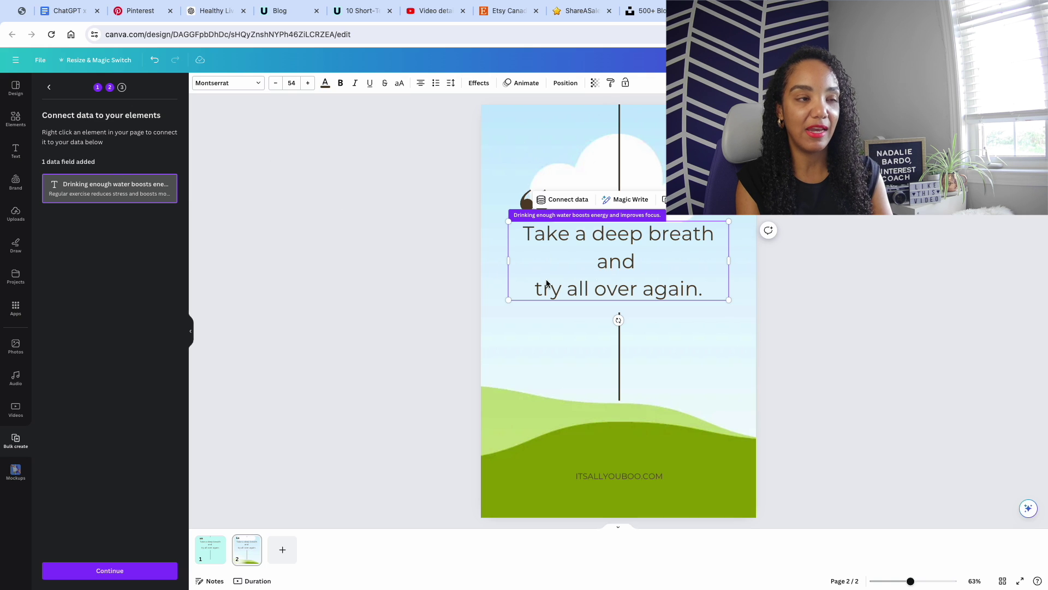
Step: Reopen the bulk data table and name the tips column Tip
{"action": "left_click", "coordinate": [551, 165]}
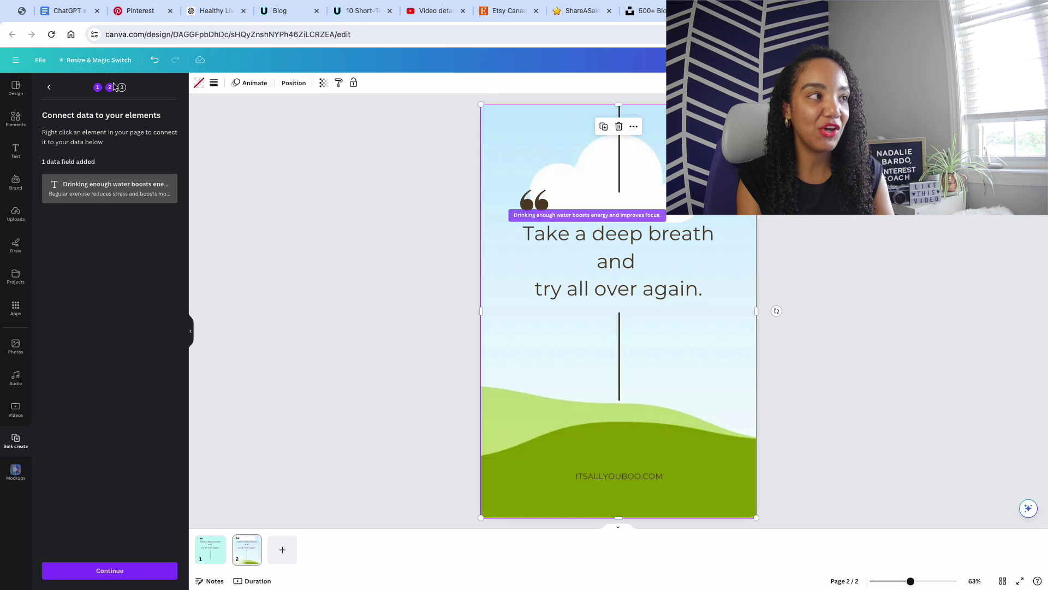
{"action": "left_click", "coordinate": [50, 88]}
{"action": "left_click", "coordinate": [113, 536]}
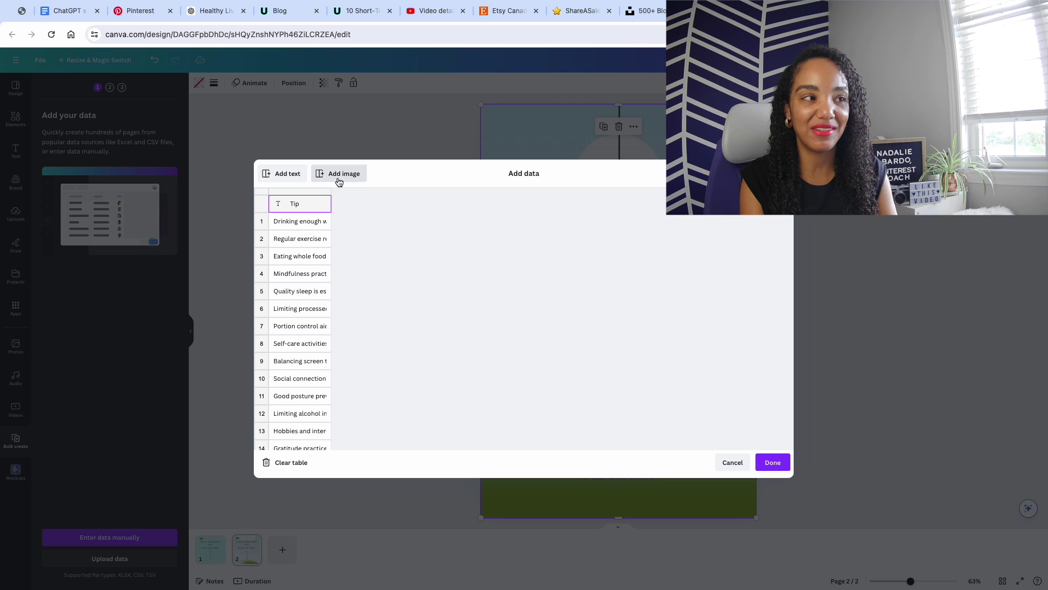
{"action": "key", "text": "Escape"}
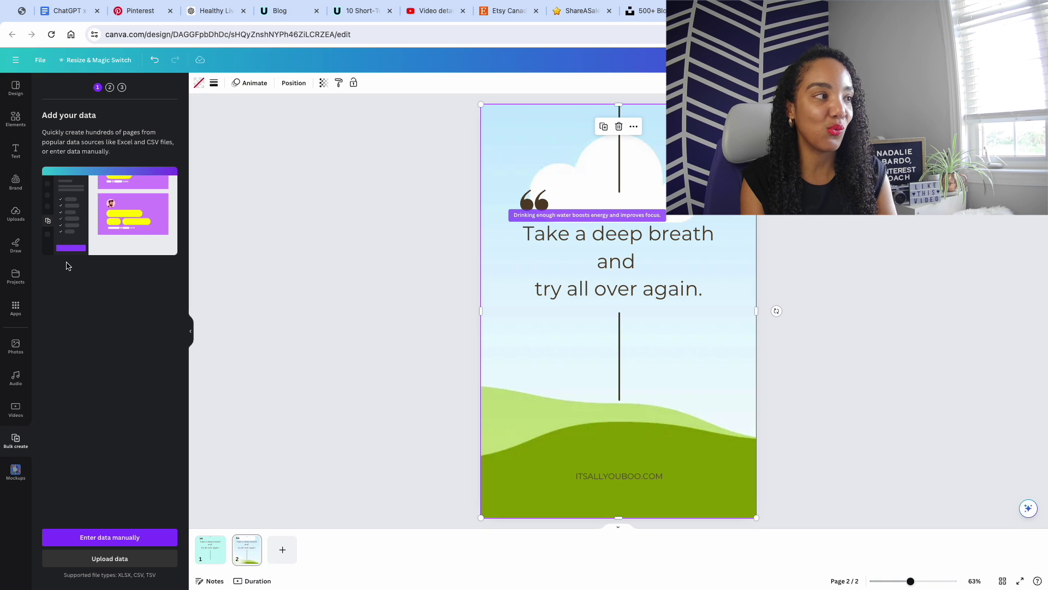
Step: Search Canva's photos for "healthy living"
{"action": "left_click", "coordinate": [17, 346]}
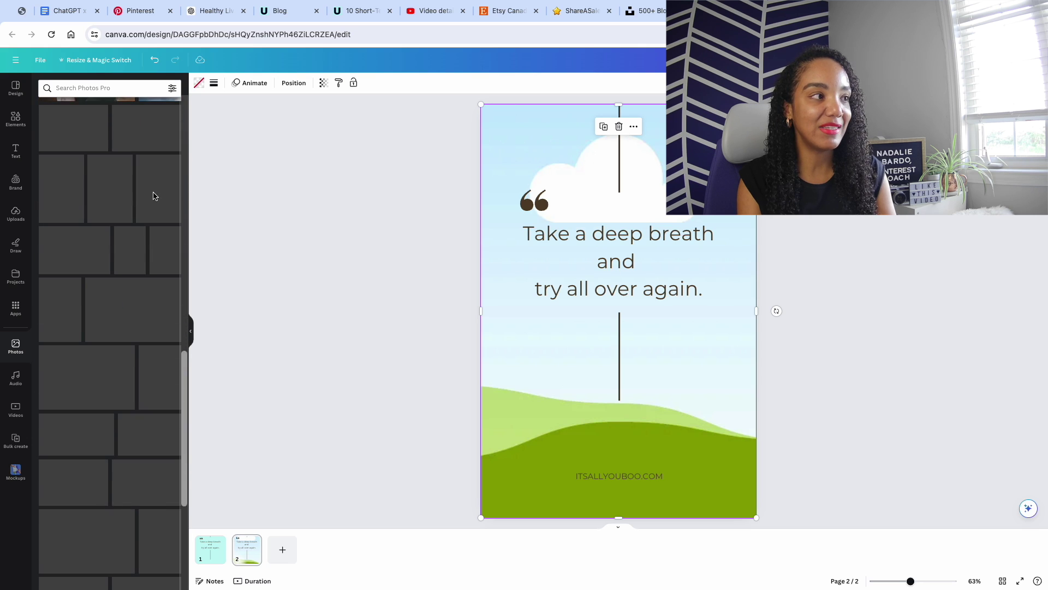
{"action": "left_click", "coordinate": [138, 92]}
{"action": "type", "text": "healthy lif"}
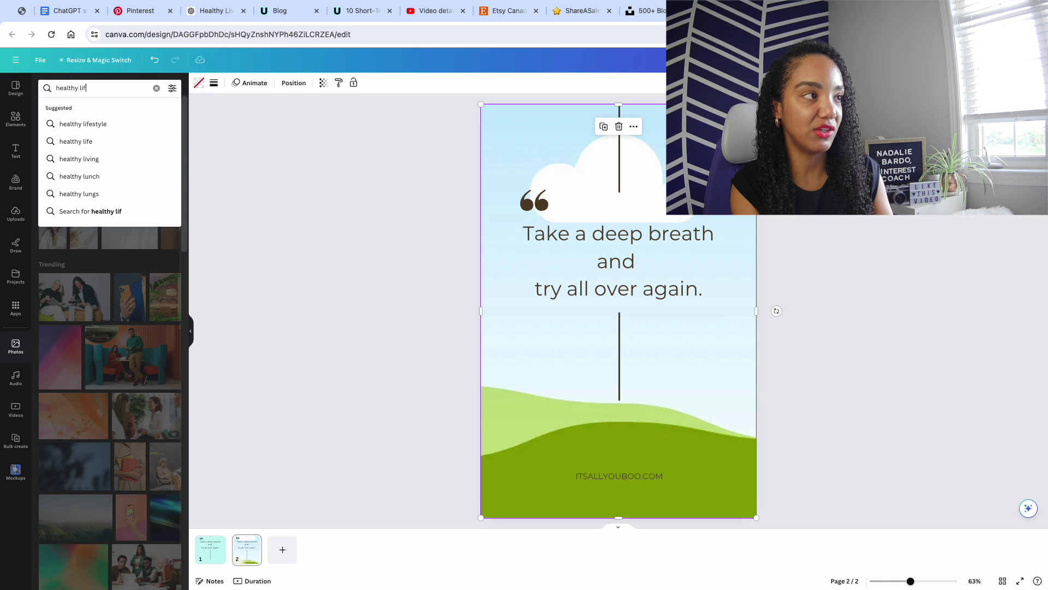
{"action": "key", "text": "BackSpace"}
{"action": "type", "text": "ving"}
{"action": "key", "text": "Return"}
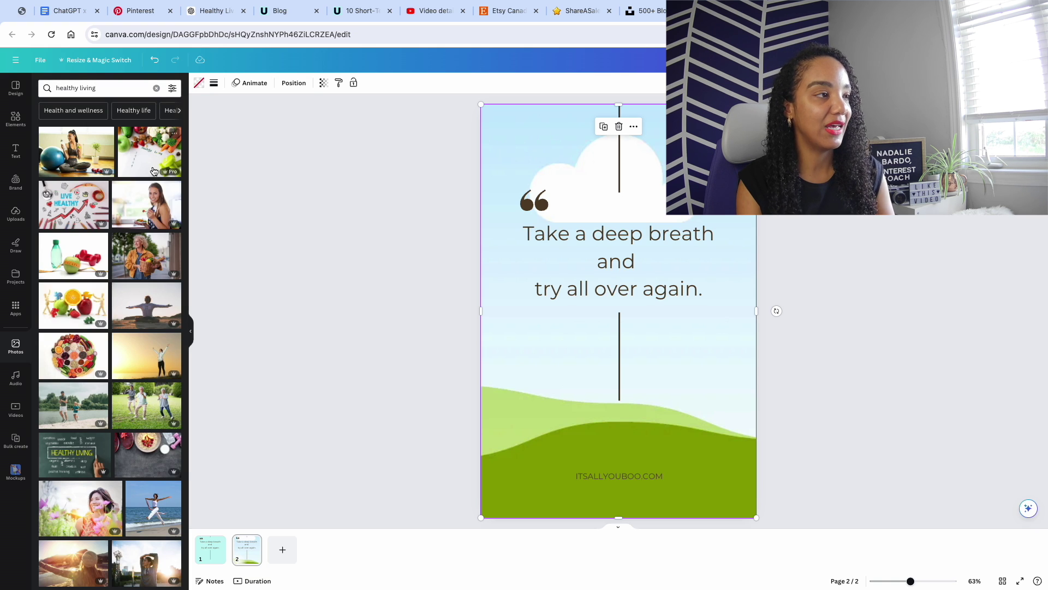
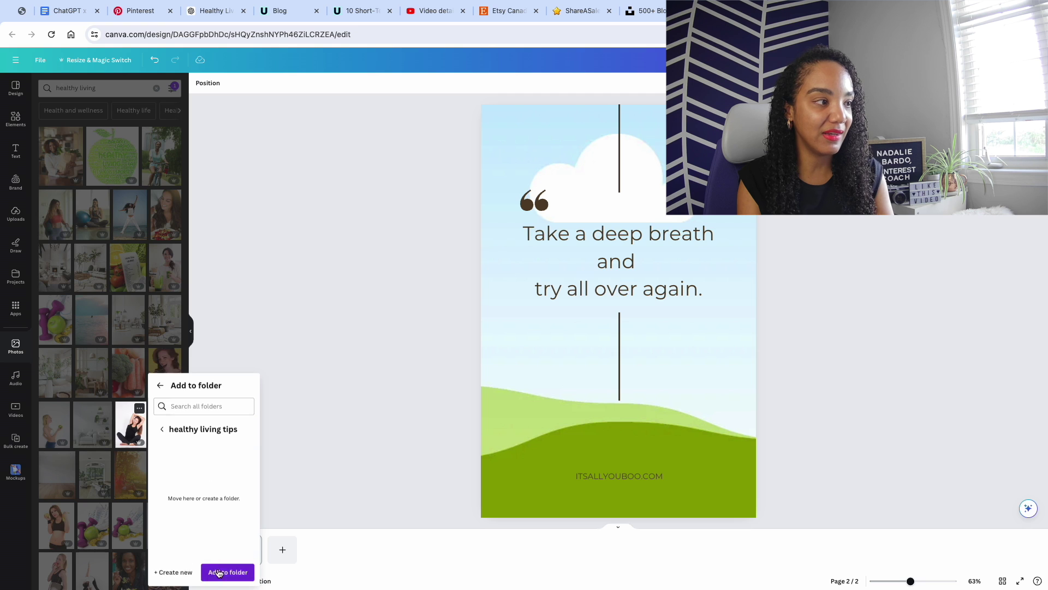
Step: Save the hand-washing photo and the purple dumbbells with green apple photo to the healthy living tips folder
{"action": "left_click", "coordinate": [175, 408]}
{"action": "left_click", "coordinate": [241, 577]}
{"action": "left_click", "coordinate": [262, 572]}
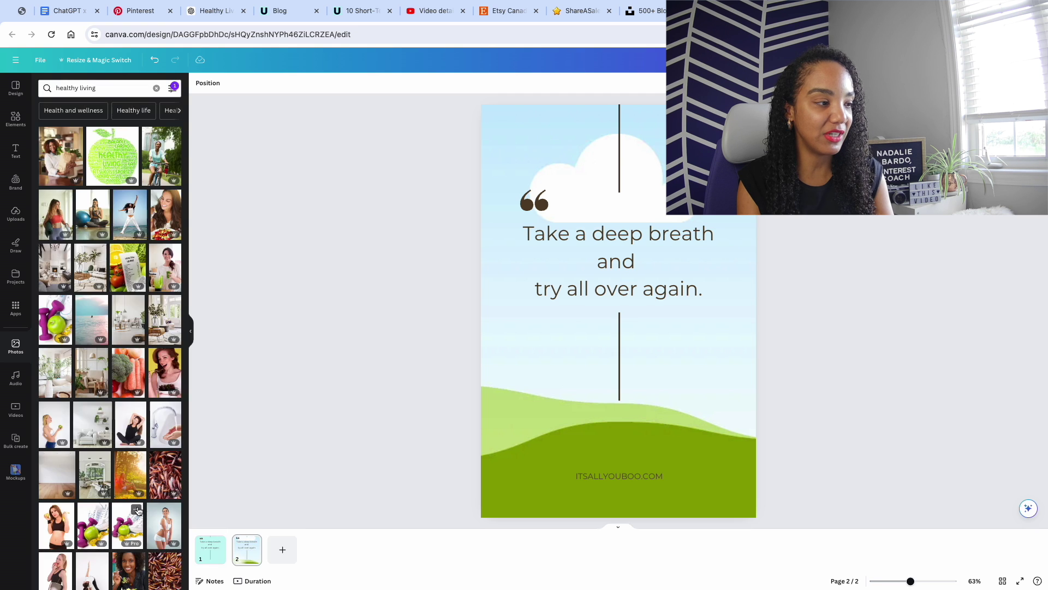
{"action": "left_click", "coordinate": [136, 509]}
{"action": "left_click", "coordinate": [207, 556]}
{"action": "left_click", "coordinate": [225, 572]}
Step: Save the yoga pose photo and the photo of the woman holding a salad to the healthy living tips folder
{"action": "scroll", "coordinate": [131, 490], "scroll_direction": "down", "scroll_amount": 2}
{"action": "scroll", "coordinate": [131, 489], "scroll_direction": "down", "scroll_amount": 1}
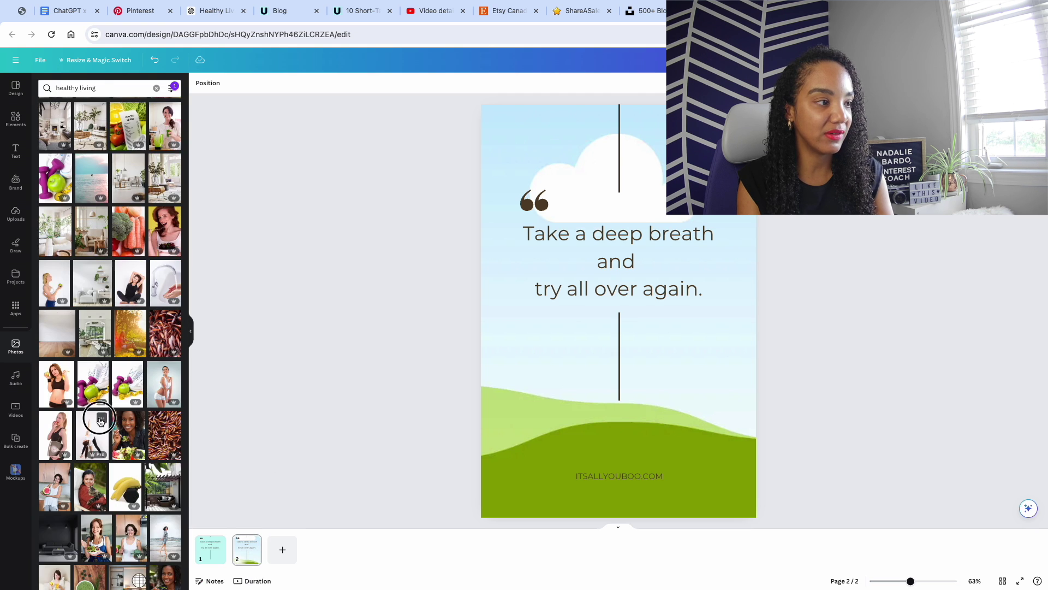
{"action": "left_click", "coordinate": [102, 417]}
{"action": "left_click", "coordinate": [169, 554]}
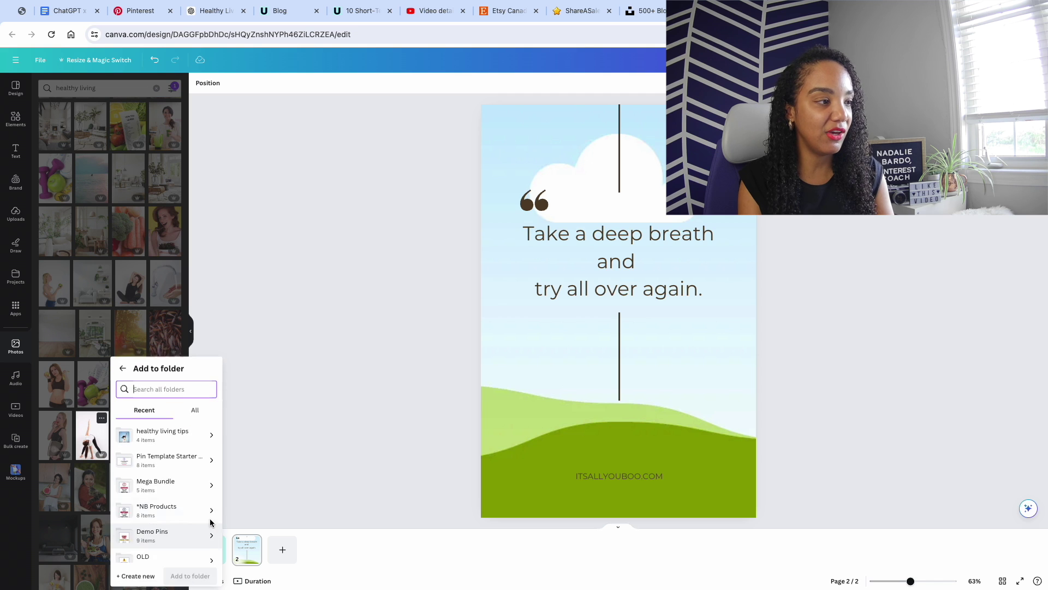
{"action": "left_click", "coordinate": [186, 435]}
{"action": "left_click", "coordinate": [105, 522]}
{"action": "left_click", "coordinate": [169, 554]}
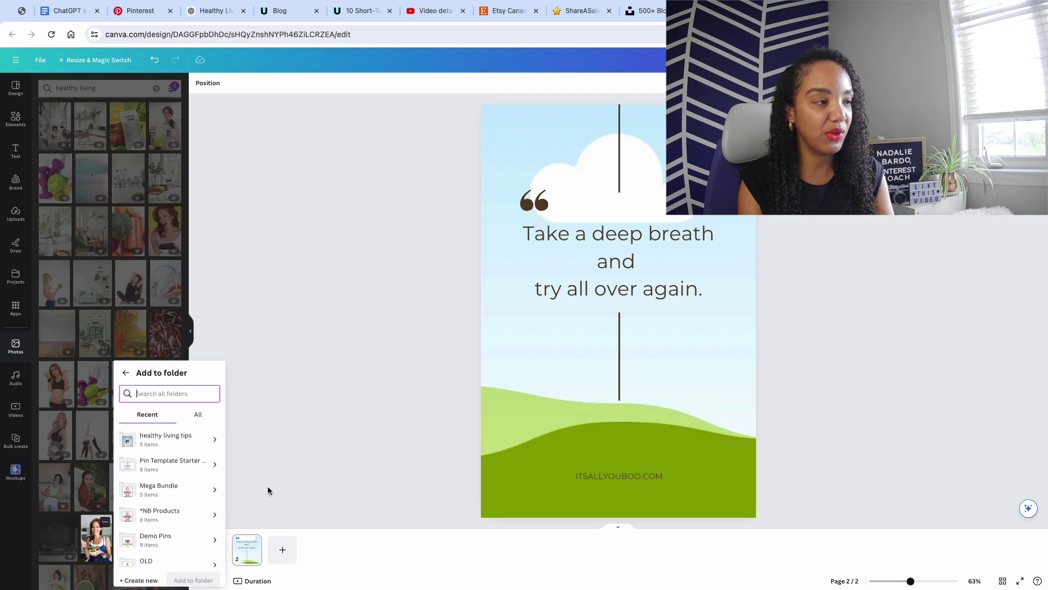
{"action": "left_click", "coordinate": [194, 434]}
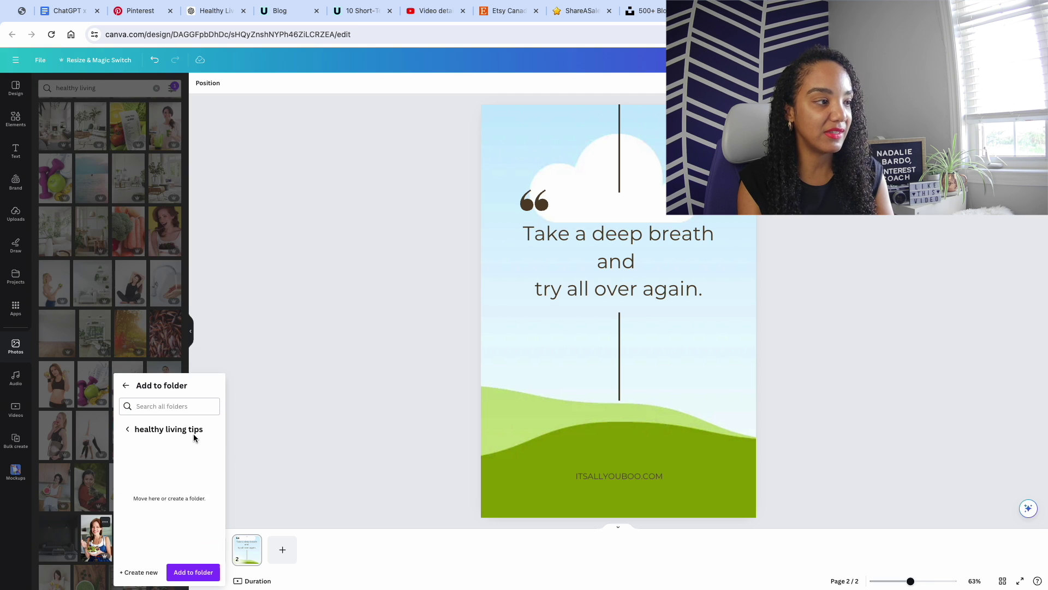
{"action": "left_click", "coordinate": [196, 571]}
{"action": "left_click", "coordinate": [210, 550]}
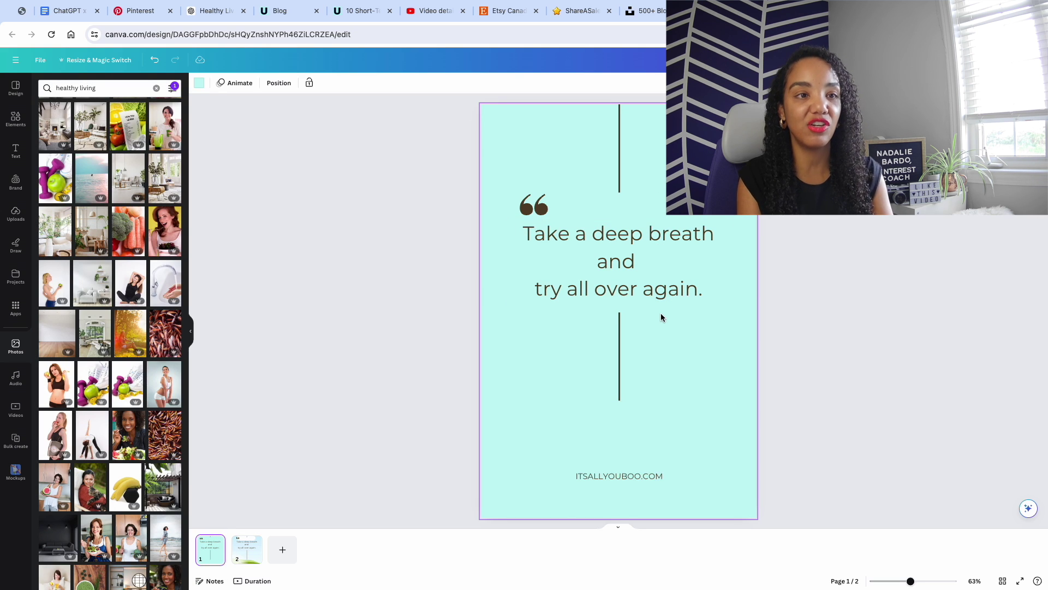
{"action": "scroll", "coordinate": [661, 313], "scroll_direction": "down", "scroll_amount": 2}
{"action": "left_click", "coordinate": [506, 146]}
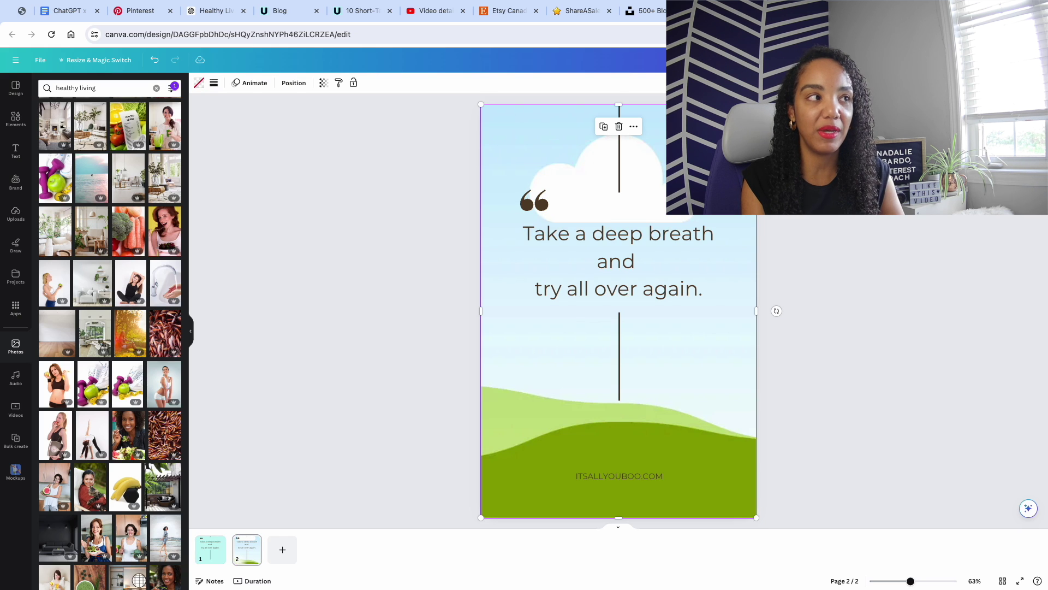
{"action": "scroll", "coordinate": [109, 273], "scroll_direction": "down", "scroll_amount": 5}
{"action": "left_click", "coordinate": [46, 79]}
Step: Add an image column to the bulk data table and fill row 1 with the jumping woman photo from the healthy living tips folder
{"action": "left_click", "coordinate": [16, 442]}
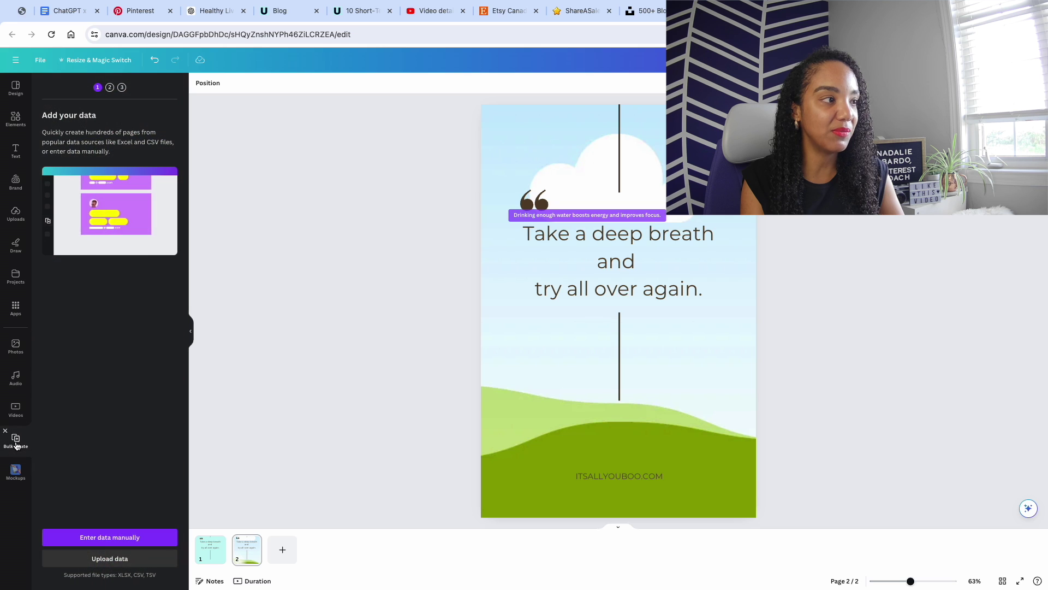
{"action": "left_click", "coordinate": [113, 541]}
{"action": "left_click", "coordinate": [343, 173]}
{"action": "left_click", "coordinate": [365, 220]}
{"action": "scroll", "coordinate": [459, 334], "scroll_direction": "down", "scroll_amount": 10}
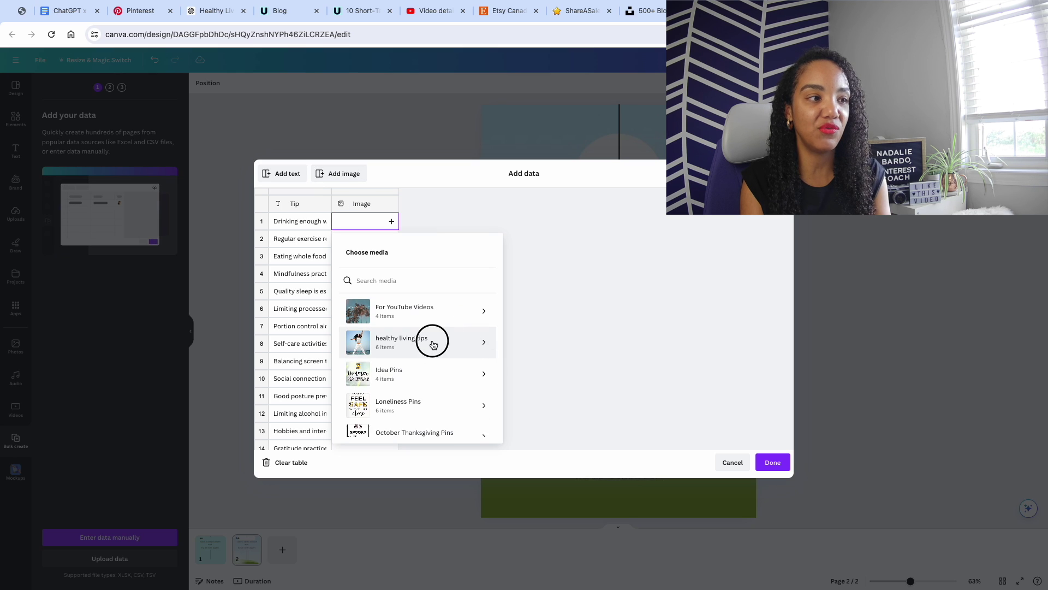
{"action": "left_click", "coordinate": [433, 343]}
{"action": "scroll", "coordinate": [434, 295], "scroll_direction": "down", "scroll_amount": 3}
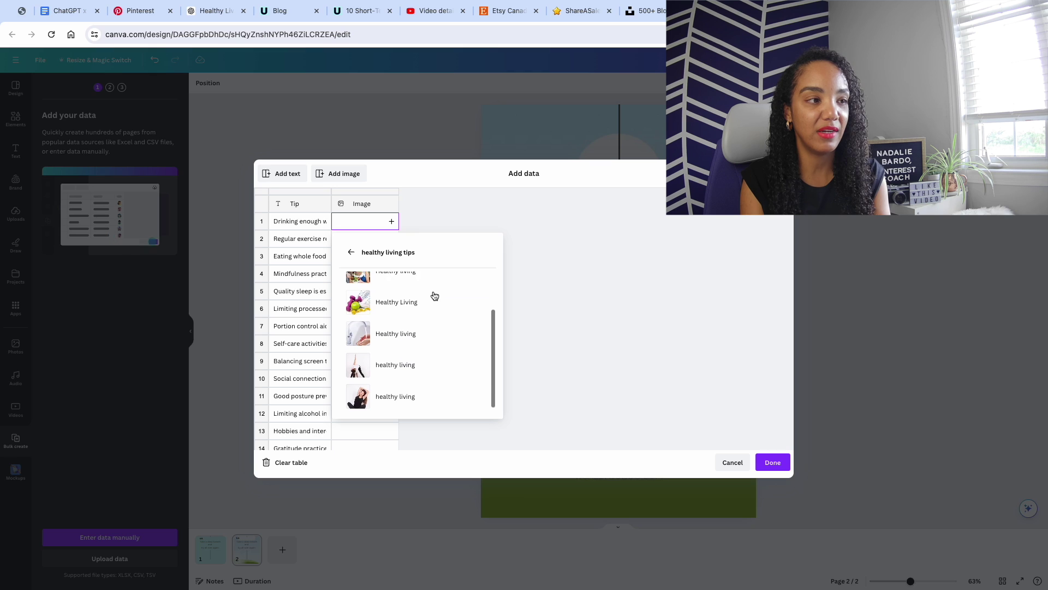
{"action": "scroll", "coordinate": [434, 294], "scroll_direction": "up", "scroll_amount": 3}
{"action": "left_click", "coordinate": [430, 292]}
Step: Fill the image cells of rows 2 to 5 with different photos from the healthy living tips folder and finish the data table
{"action": "left_click", "coordinate": [370, 239]}
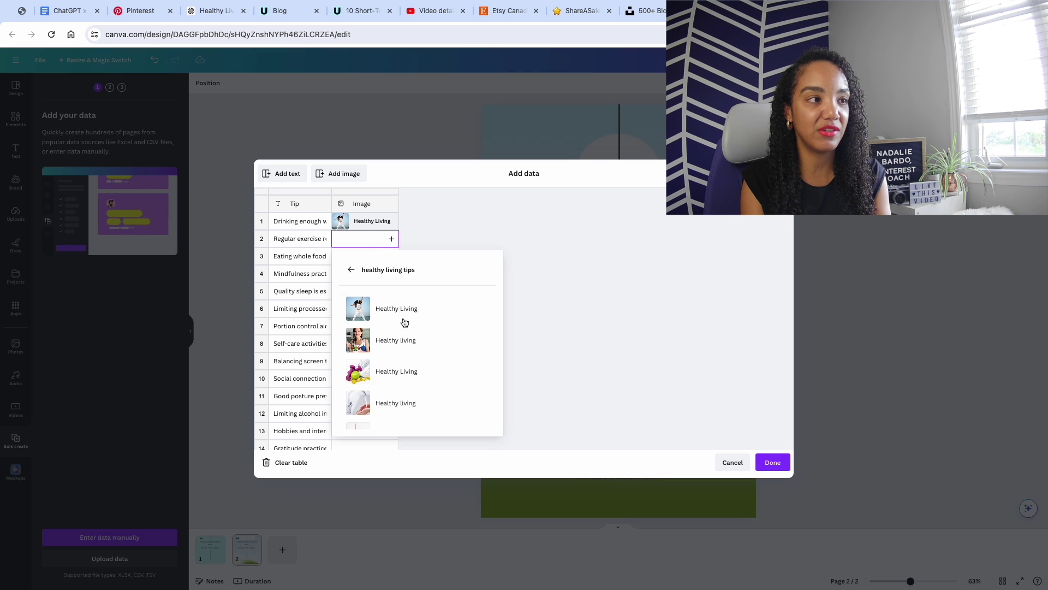
{"action": "left_click", "coordinate": [402, 327]}
{"action": "left_click", "coordinate": [379, 255]}
{"action": "left_click", "coordinate": [394, 383]}
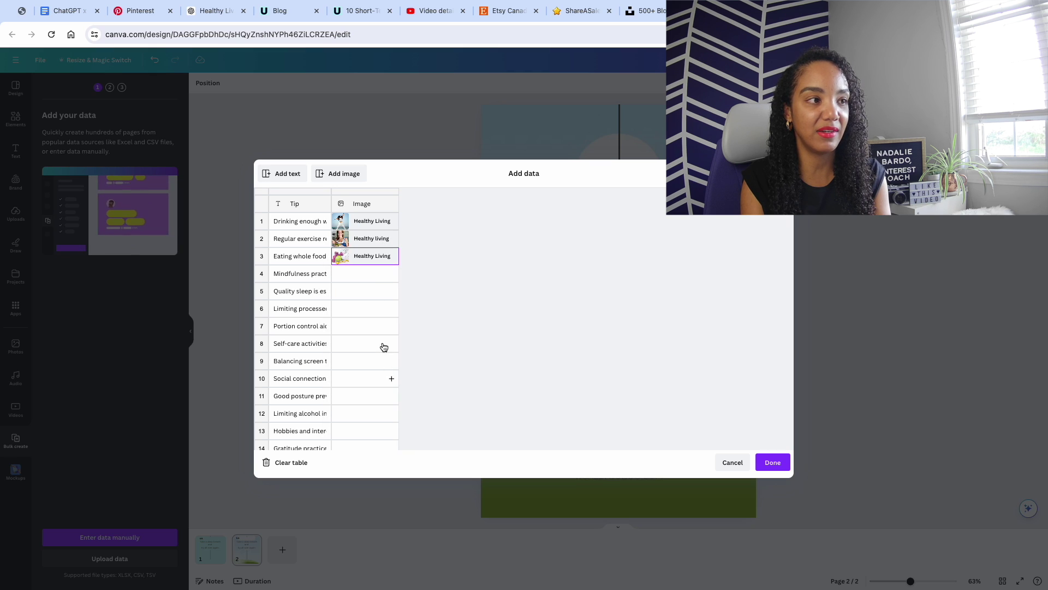
{"action": "left_click", "coordinate": [374, 277]}
{"action": "left_click", "coordinate": [408, 436]}
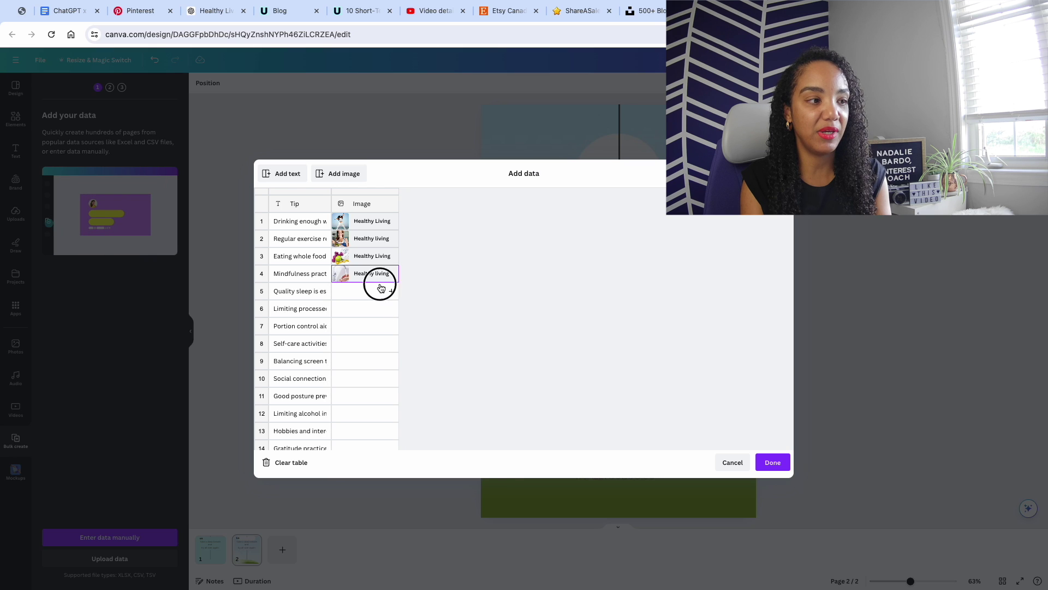
{"action": "left_click", "coordinate": [380, 288]}
{"action": "scroll", "coordinate": [424, 463], "scroll_direction": "down", "scroll_amount": 2}
{"action": "left_click", "coordinate": [421, 453]}
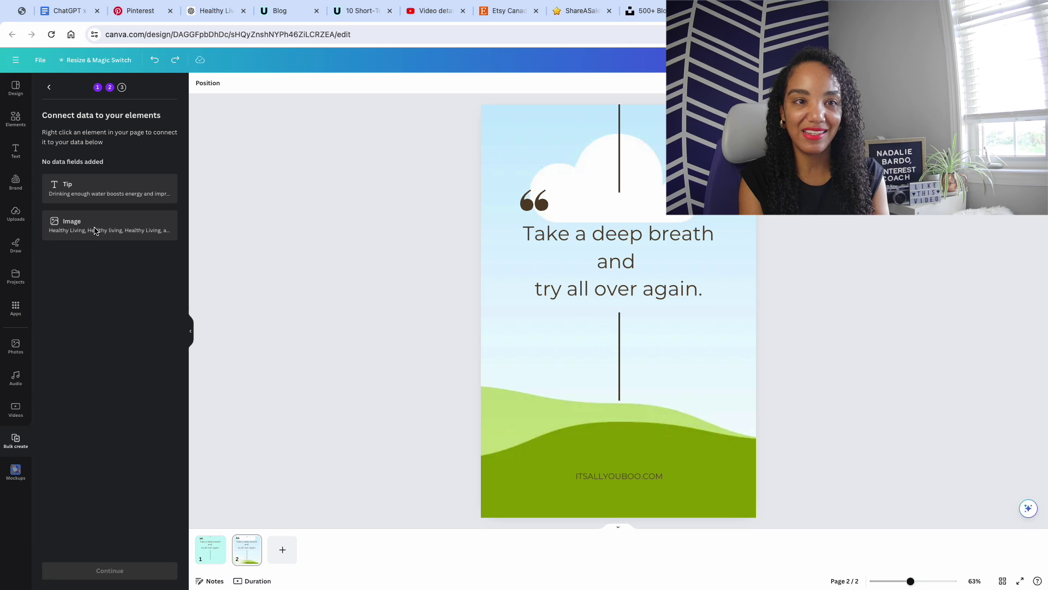
Step: Connect the full-page image frame on page 2 to the Image data field
{"action": "left_click", "coordinate": [519, 153]}
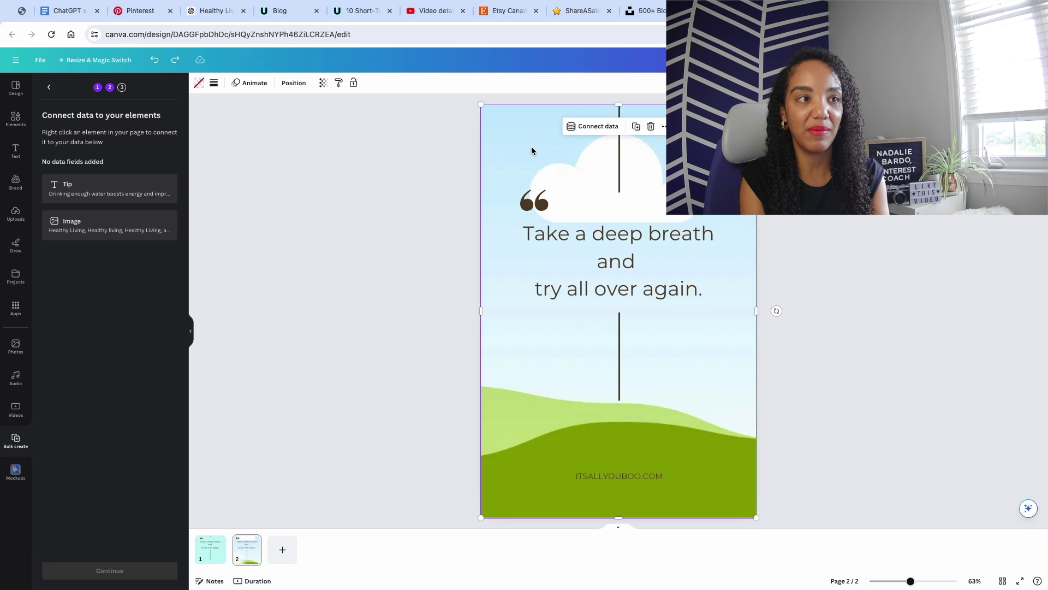
{"action": "left_click", "coordinate": [584, 132]}
{"action": "left_click", "coordinate": [609, 197]}
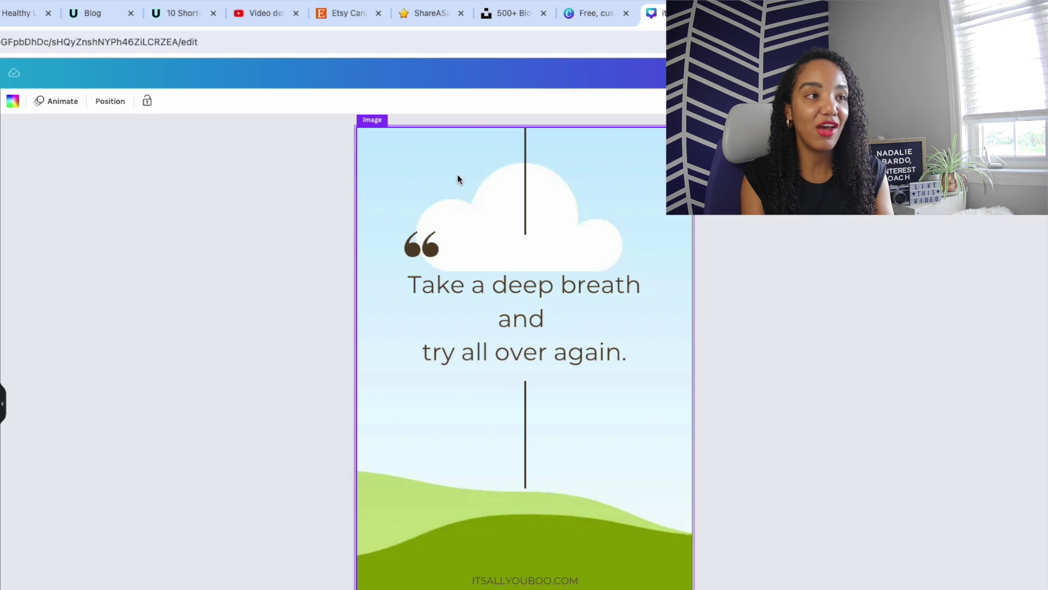
Step: Lower the opacity of the full-page image frame so the quote text stays readable over photos
{"action": "left_click", "coordinate": [164, 101]}
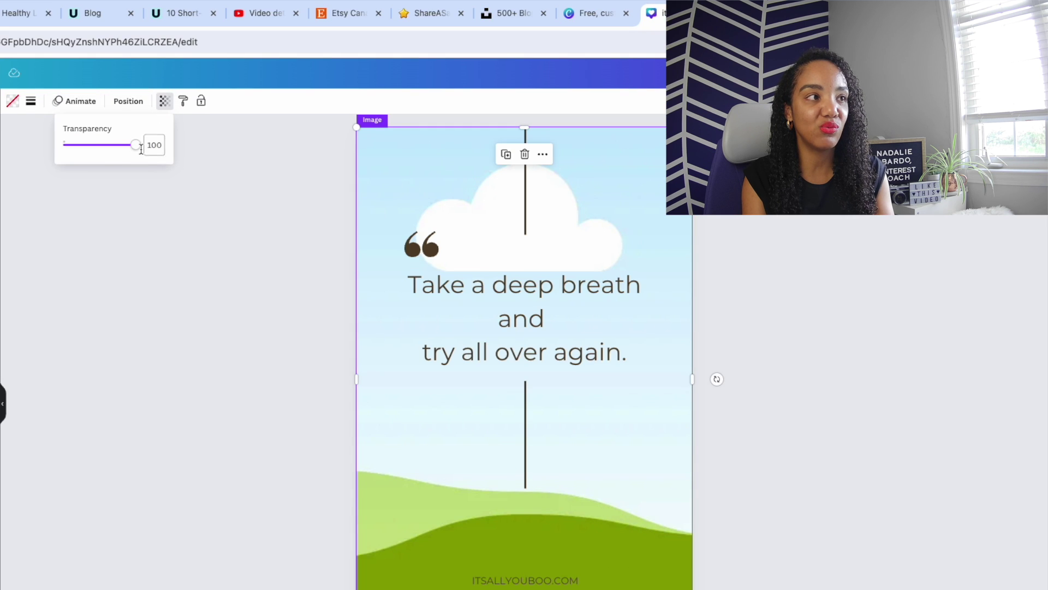
{"action": "left_click_drag", "start_coordinate": [133, 147], "coordinate": [94, 153]}
{"action": "left_click", "coordinate": [141, 205]}
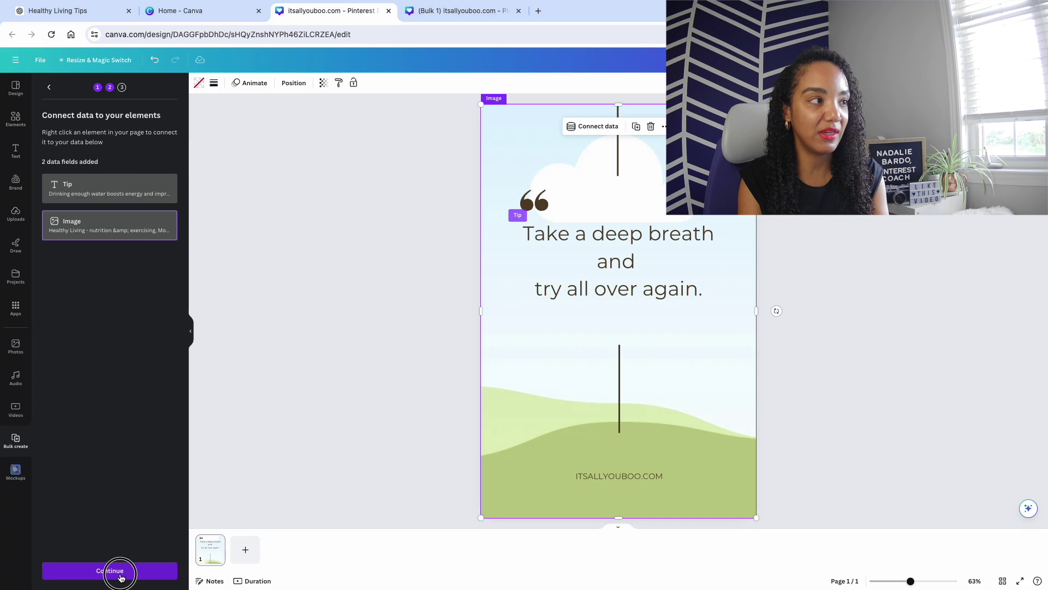
Step: Finish connecting the Tip and Image fields and generate the pin designs from the selected data rows
{"action": "left_click", "coordinate": [117, 568]}
{"action": "left_click", "coordinate": [121, 571]}
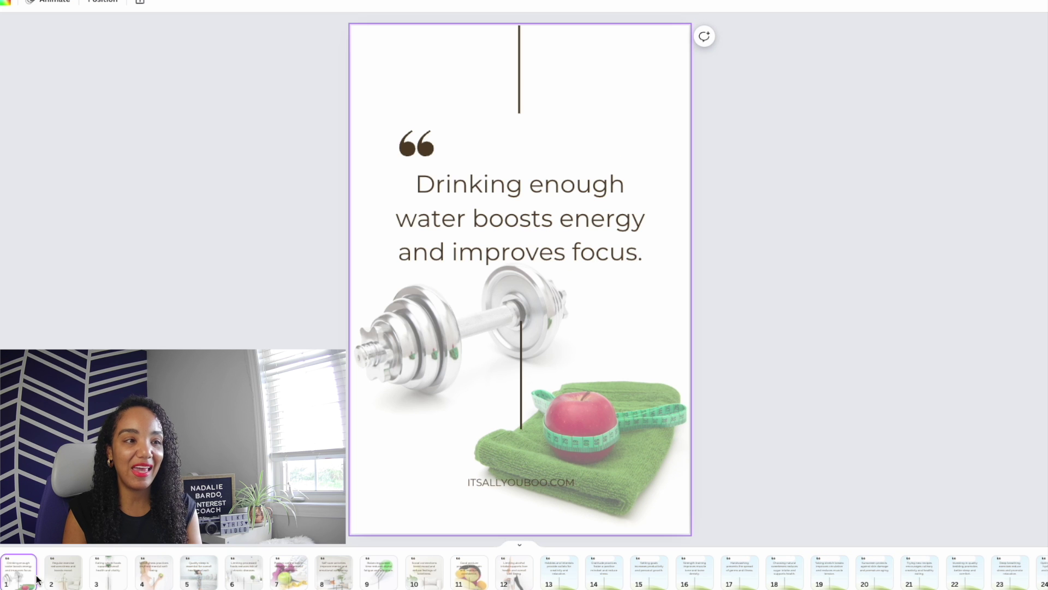
Step: Page through the generated pins and check how each tip reads over its faded background photo
{"action": "mouse_move", "coordinate": [36, 579]}
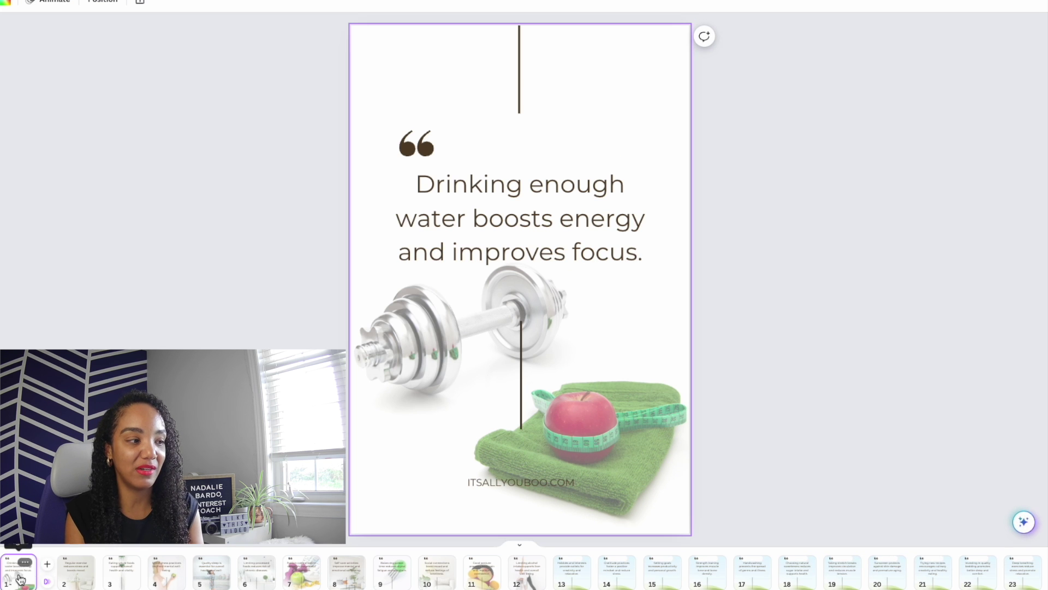
{"action": "key", "text": "Right"}
{"action": "key", "text": "Right"}
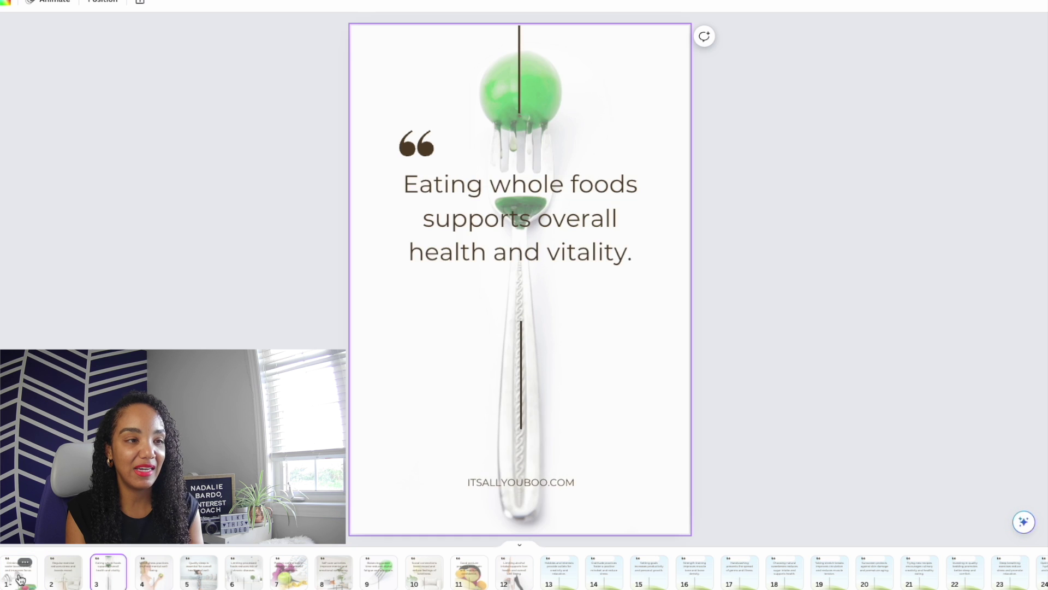
{"action": "key", "text": "Right"}
{"action": "key", "text": "Right"}
{"action": "key", "text": "Right"}
{"action": "key", "text": "Right"}
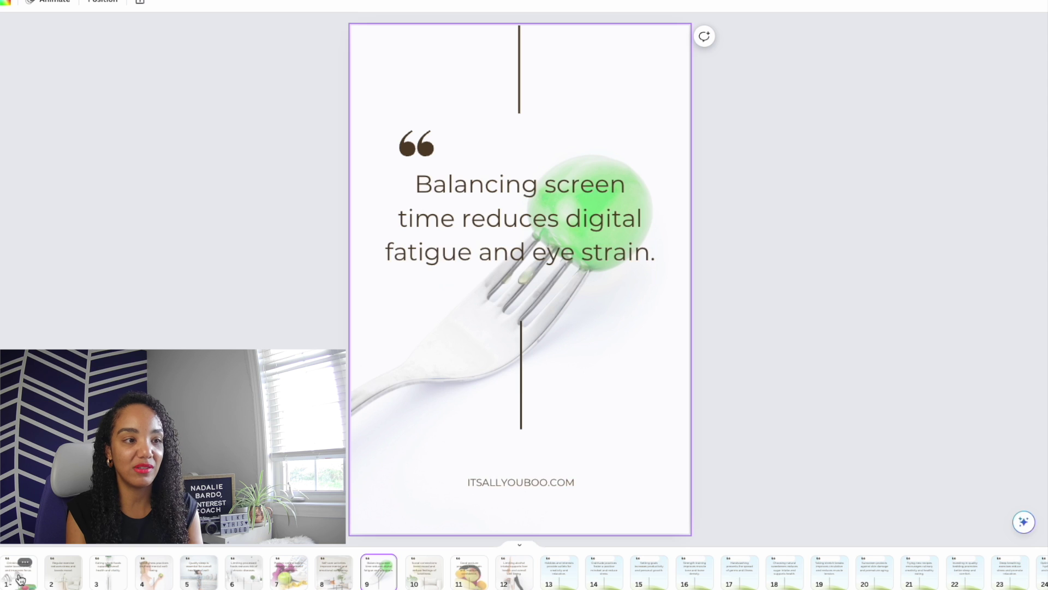
{"action": "key", "text": "Right"}
{"action": "key", "text": "Right"}
{"action": "key", "text": "Right"}
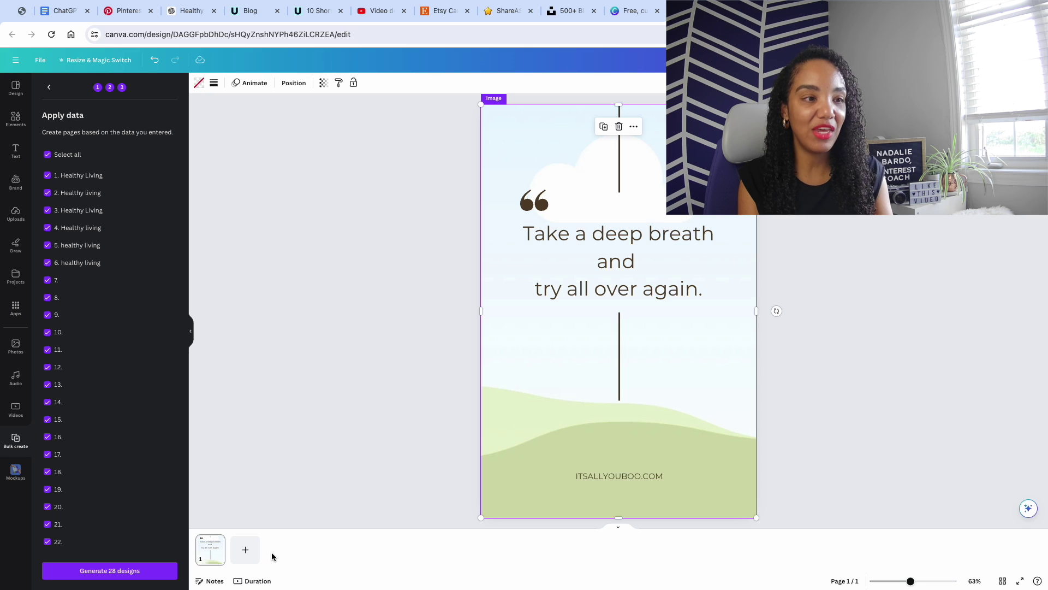
Step: Undo the recent page changes to return to the single-page turquoise quote template
{"action": "key", "text": "ctrl+z"}
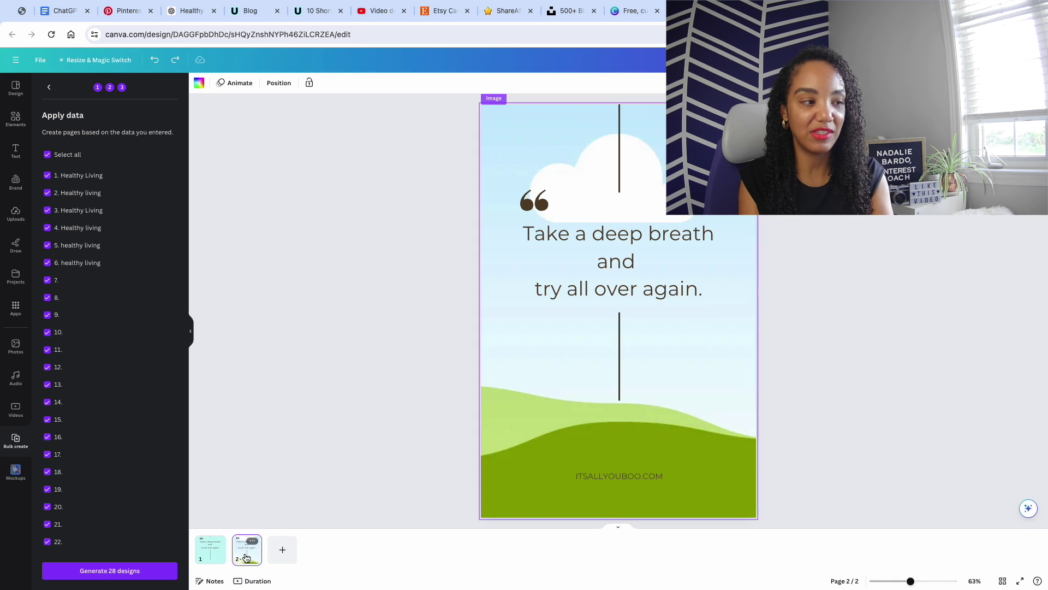
{"action": "key", "text": "ctrl+z"}
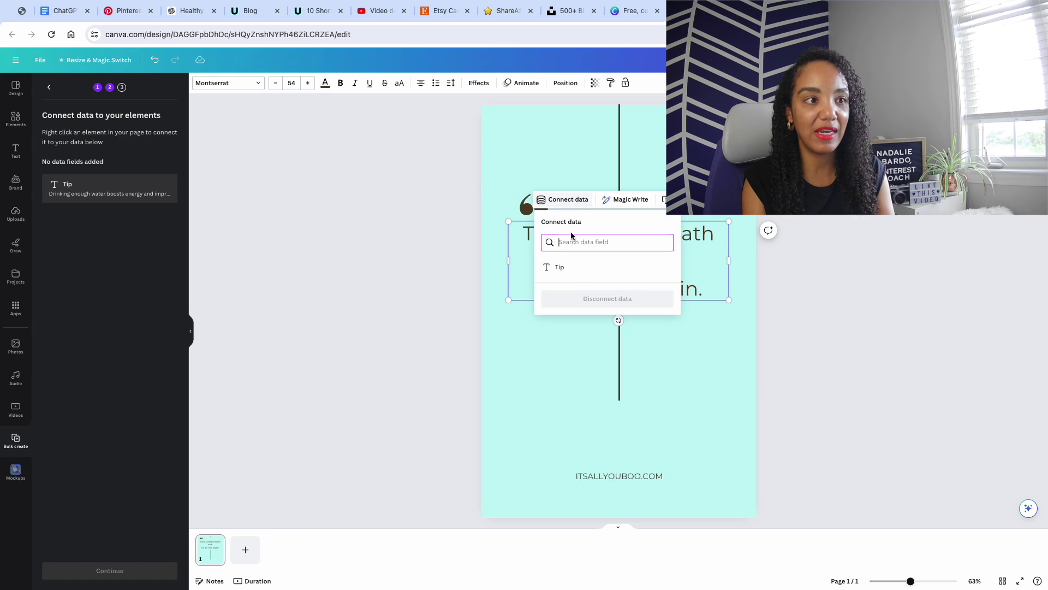
Step: Connect the quote text to the Tip data field and generate 28 designs from all rows
{"action": "left_click", "coordinate": [570, 267]}
{"action": "left_click", "coordinate": [106, 571]}
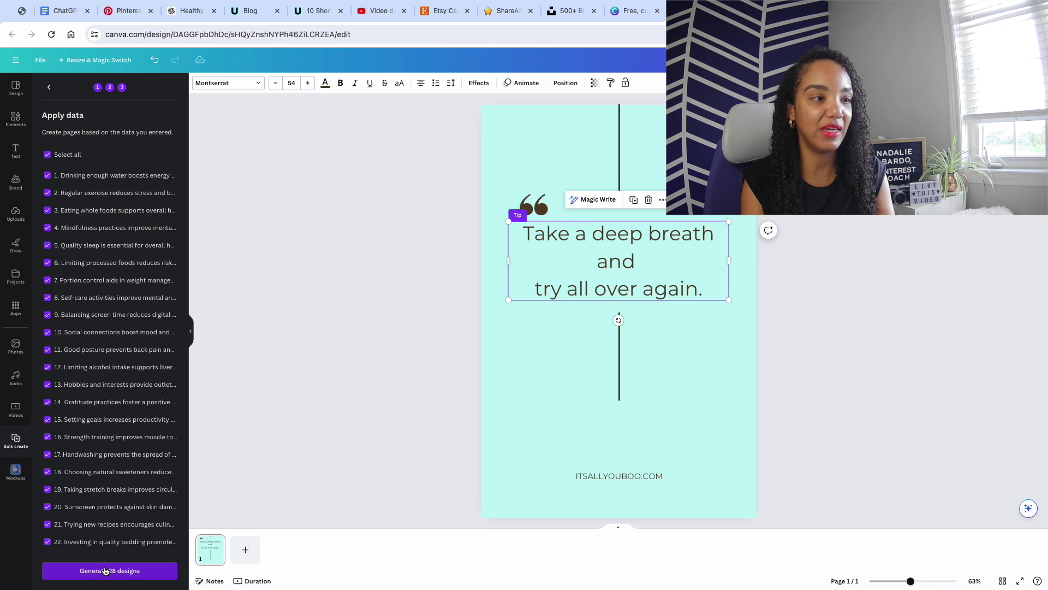
{"action": "left_click", "coordinate": [106, 570]}
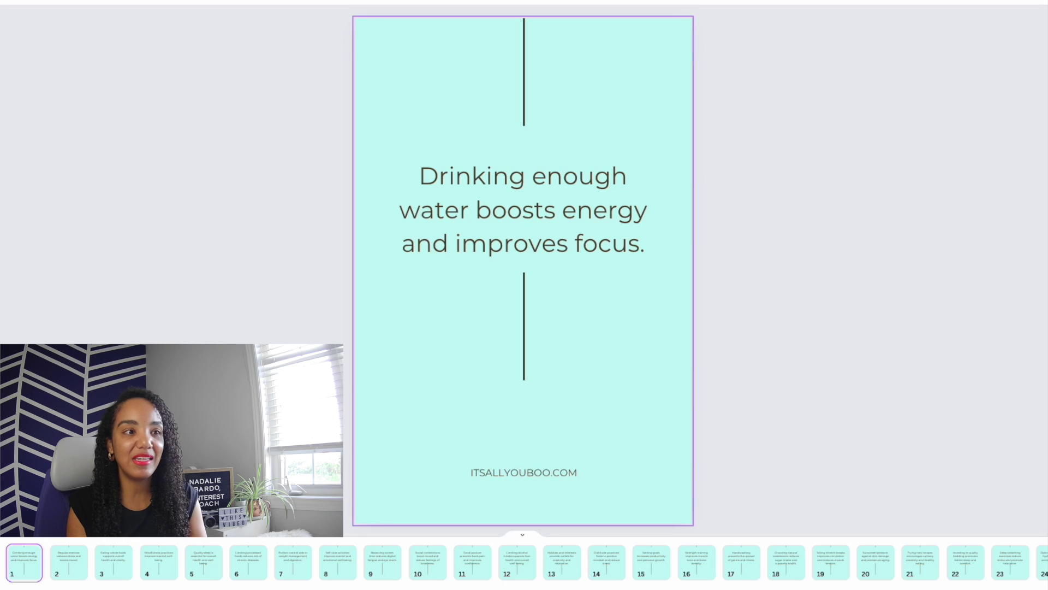